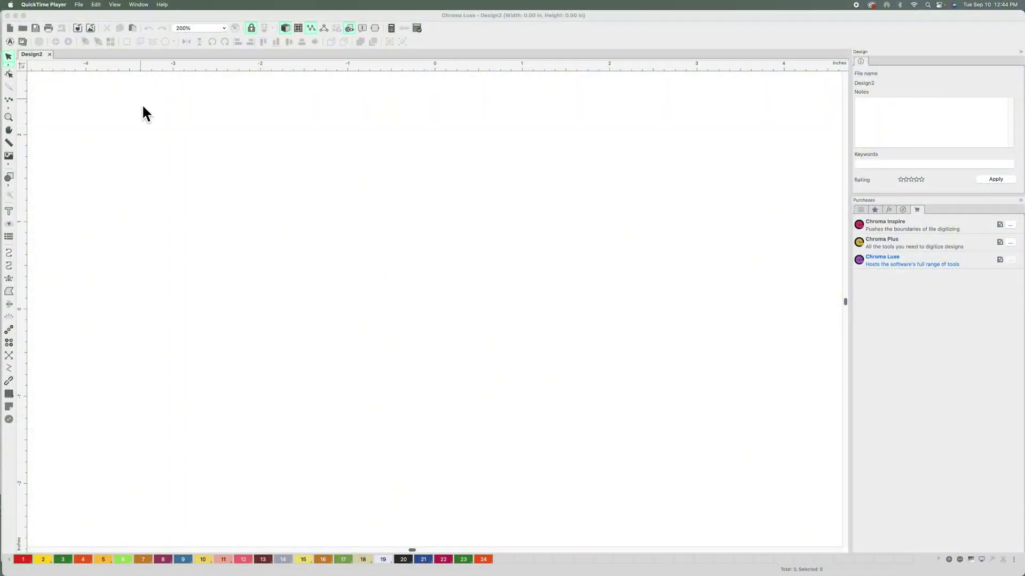
Bring the Chroma Luxe window with the blank Design2 canvas to the front.
left_click(11, 212)
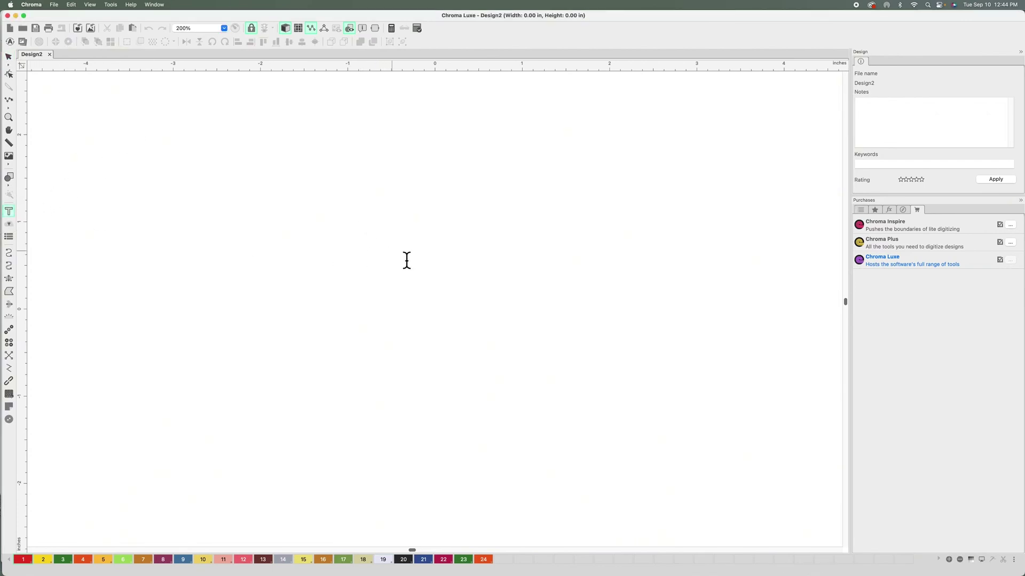
Place a letter M in the Old School United font on the canvas.
left_click(468, 269)
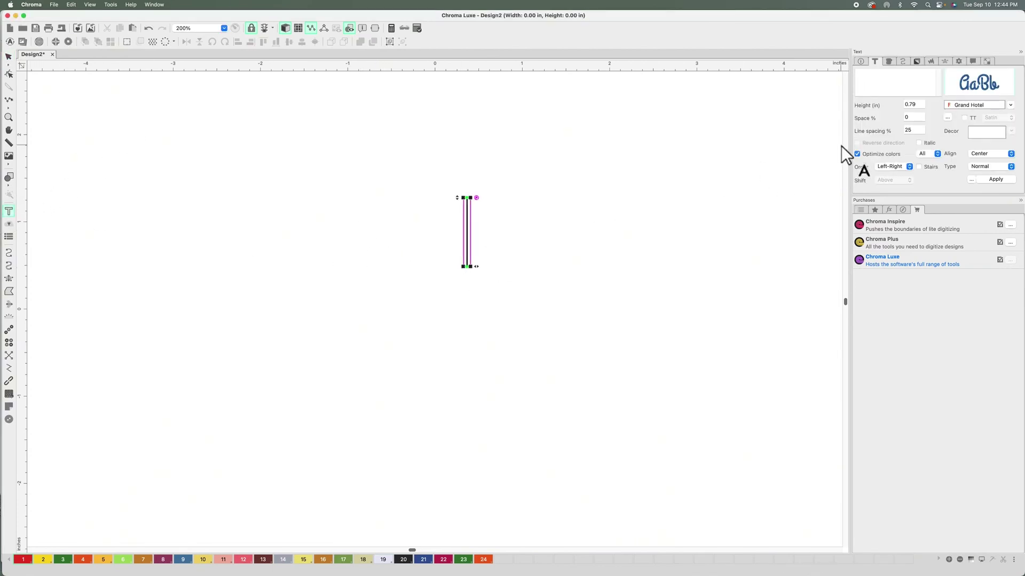
left_click(965, 118)
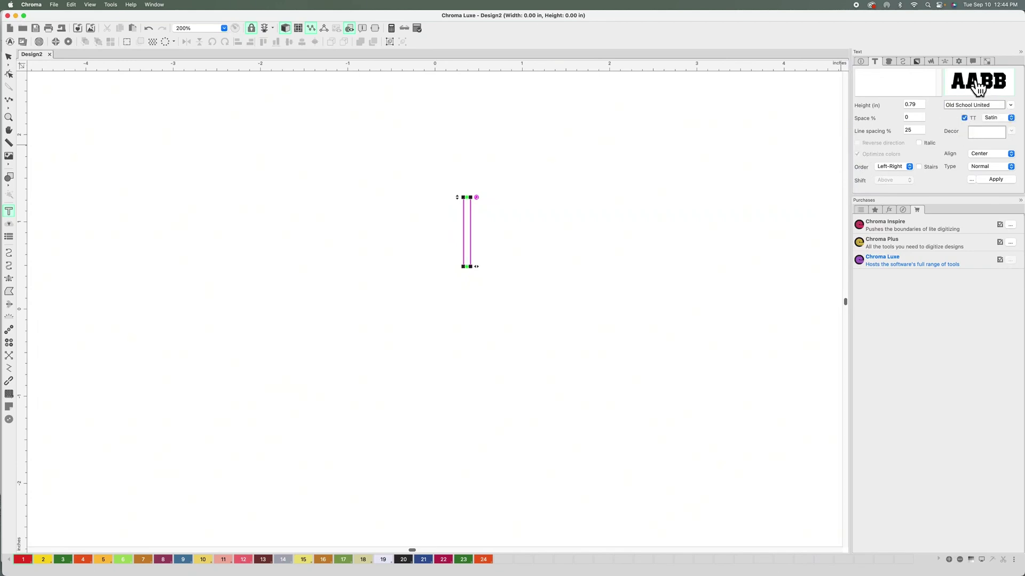
type("M")
left_click(1003, 180)
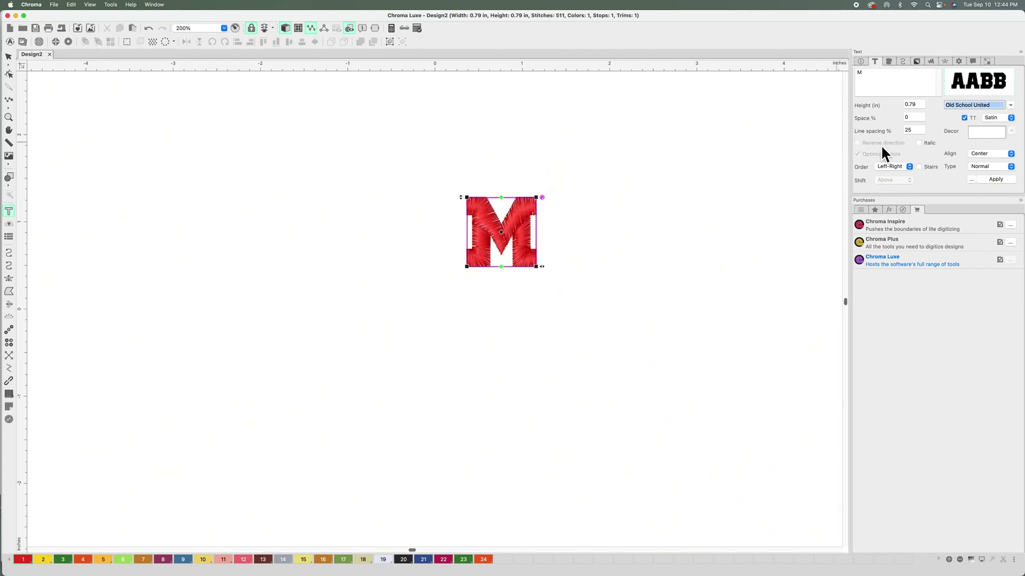
Change the M lettering from Satin to Artwork and apply it.
left_click(1010, 118)
left_click(996, 128)
left_click(998, 179)
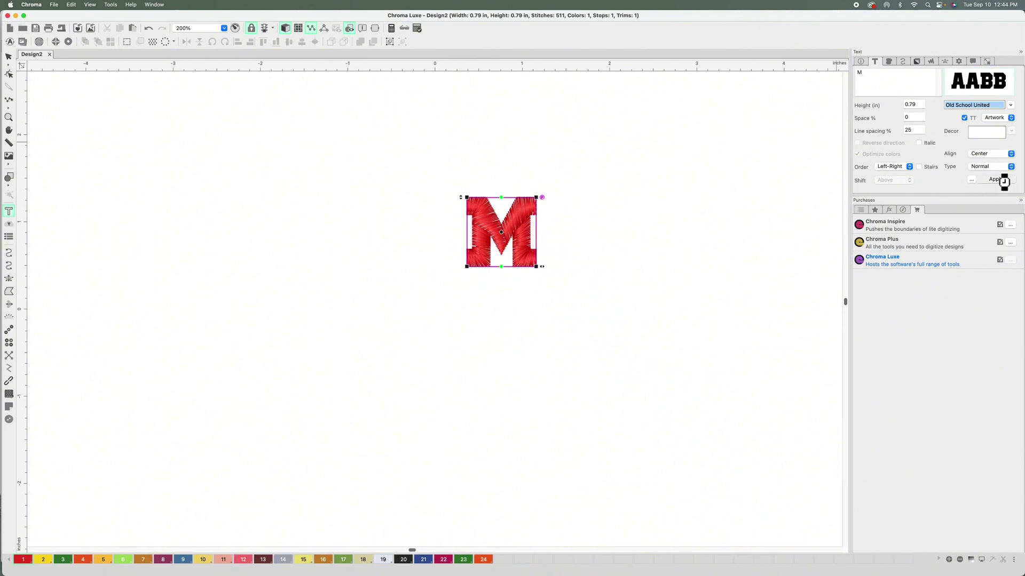
left_click(10, 57)
Scale the M to about 1.89 in square and convert it to Tatami fill stitches.
left_click_drag(466, 267, 351, 339)
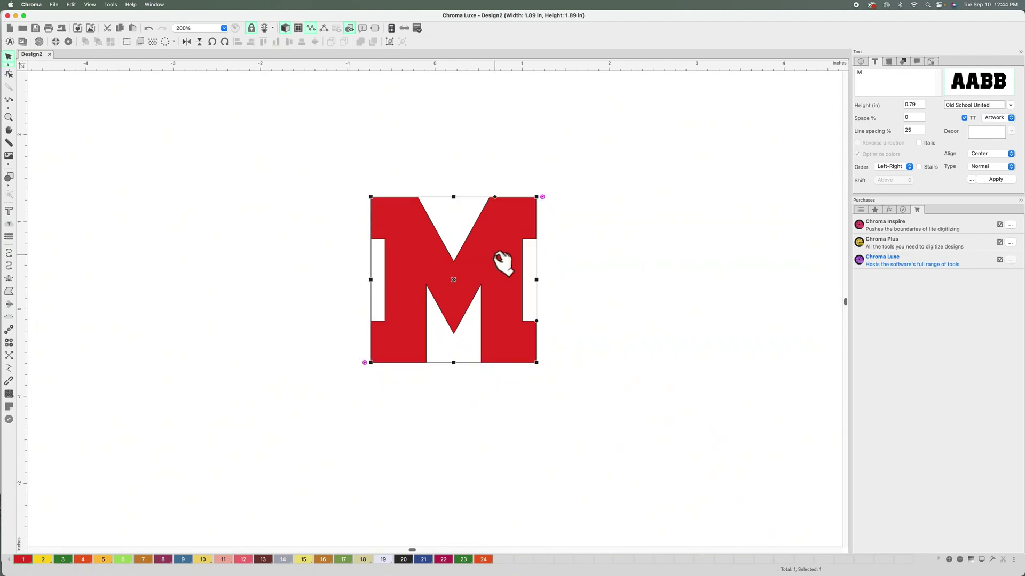
right_click(498, 251)
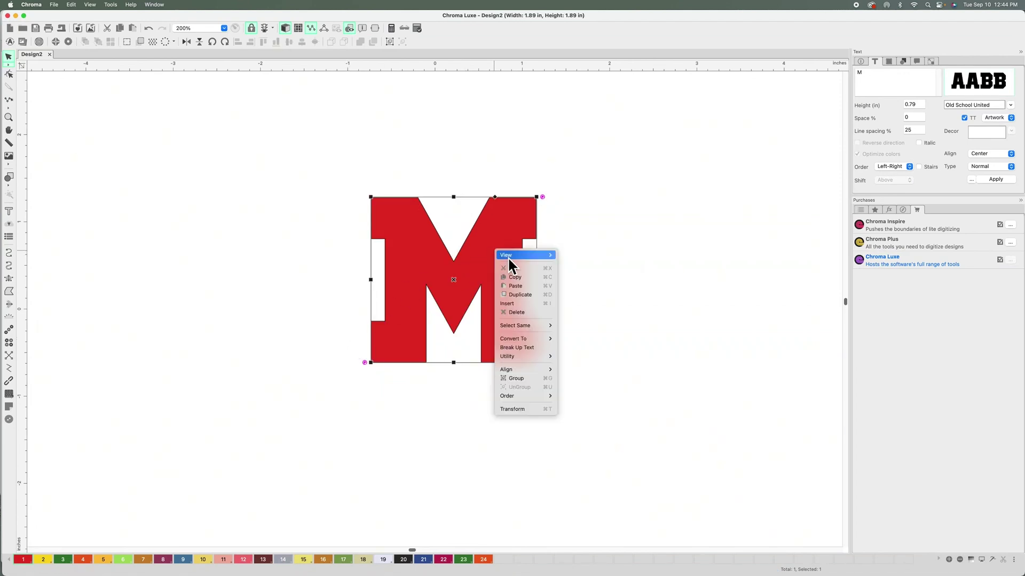
mouse_move(532, 347)
left_click(582, 349)
left_click(587, 291)
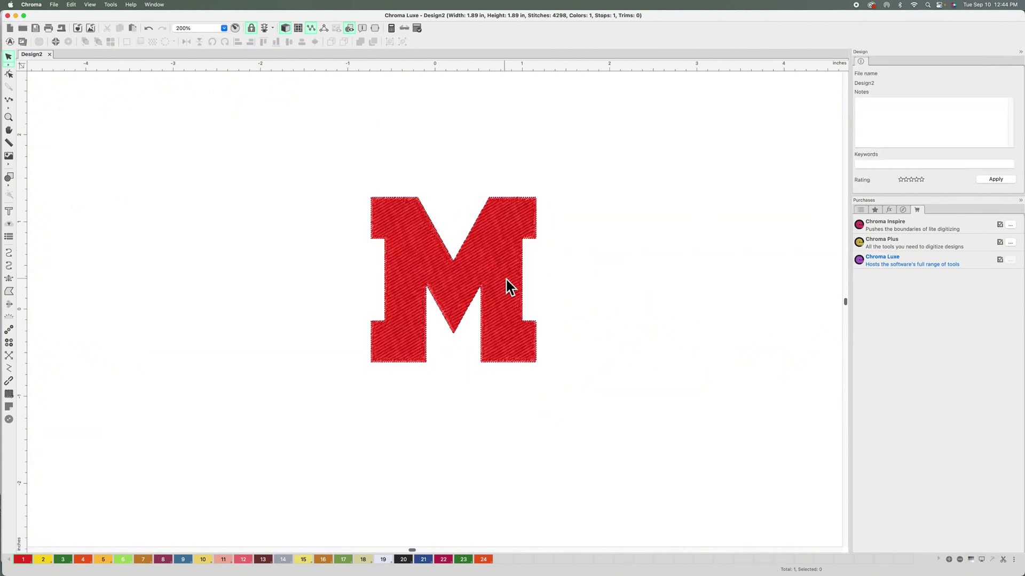
Stretch the stitched M to about 2.12 inches wide.
left_click_drag(508, 250, 556, 283)
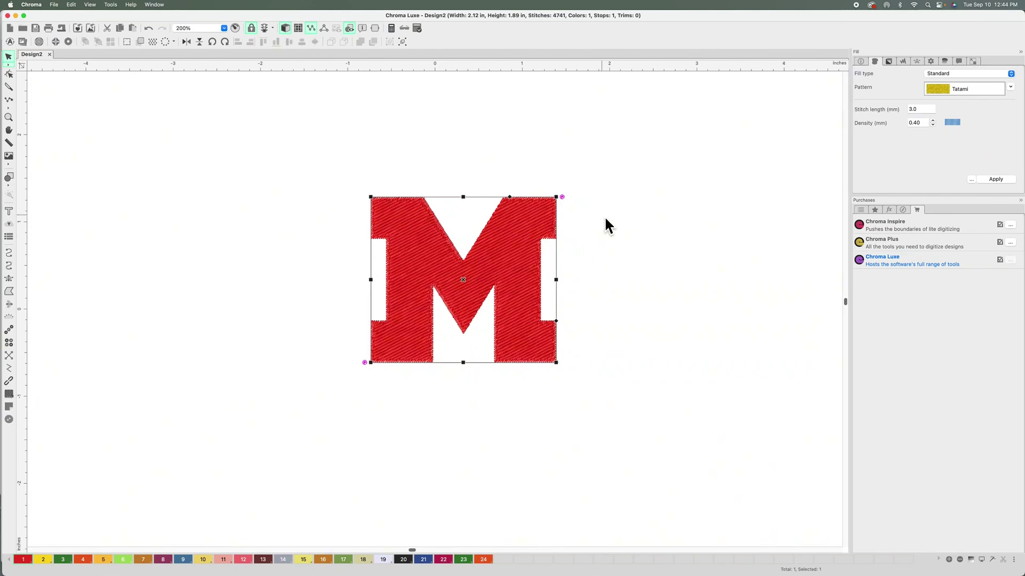
left_click(622, 183)
left_click(533, 221)
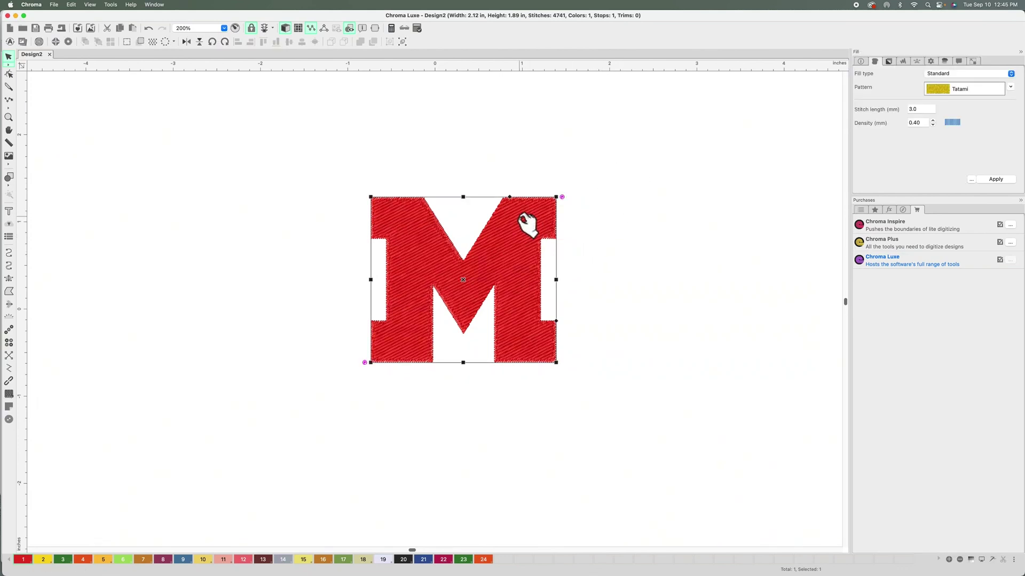
left_click(932, 62)
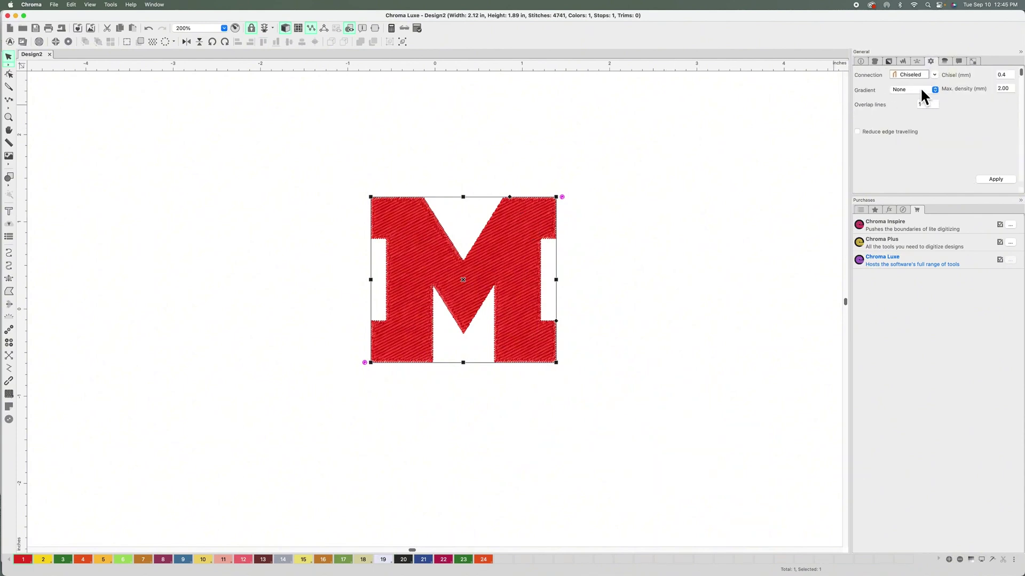
Reposition the M on the canvas and change its thread to colour 19.
left_click_drag(521, 235, 566, 229)
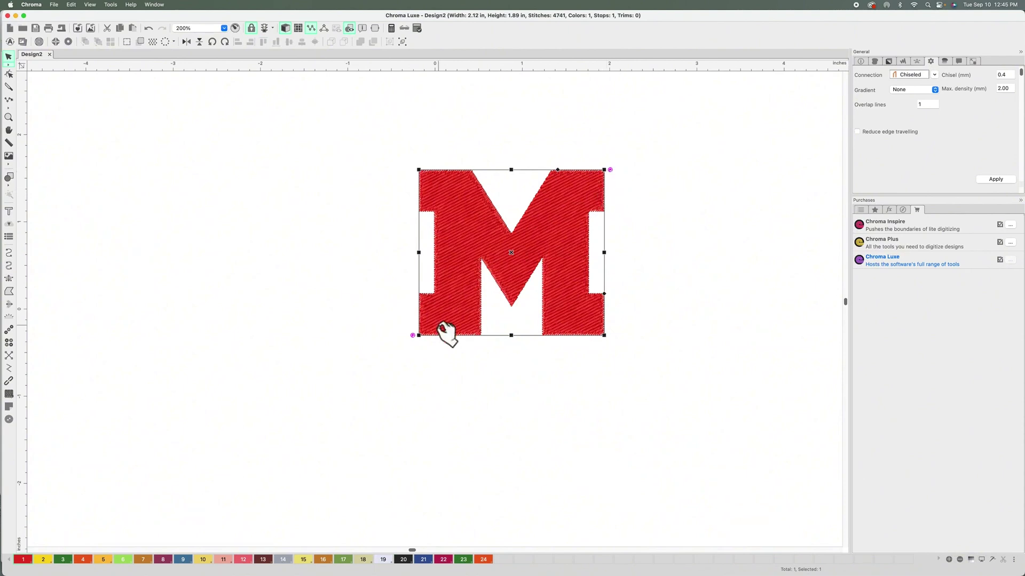
left_click(663, 222)
left_click_drag(550, 236, 474, 257)
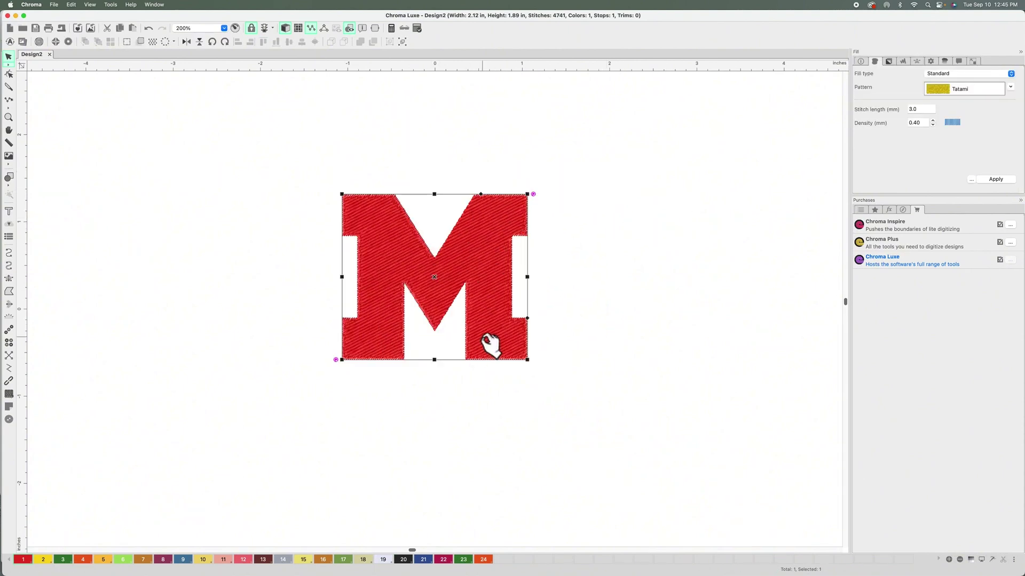
left_click(389, 561)
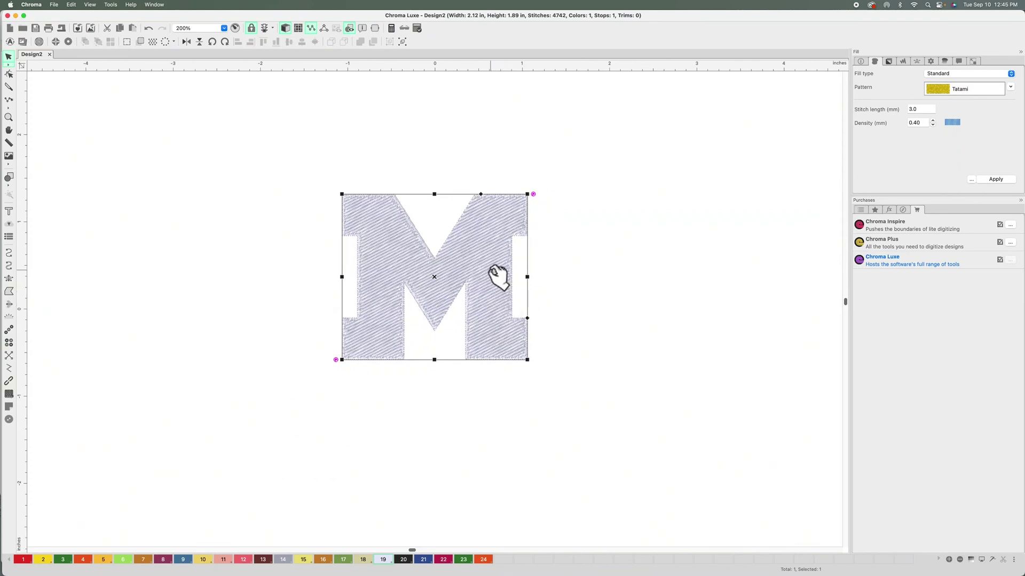
Copy the M and paste a duplicate on top of it.
right_click(487, 241)
mouse_move(508, 251)
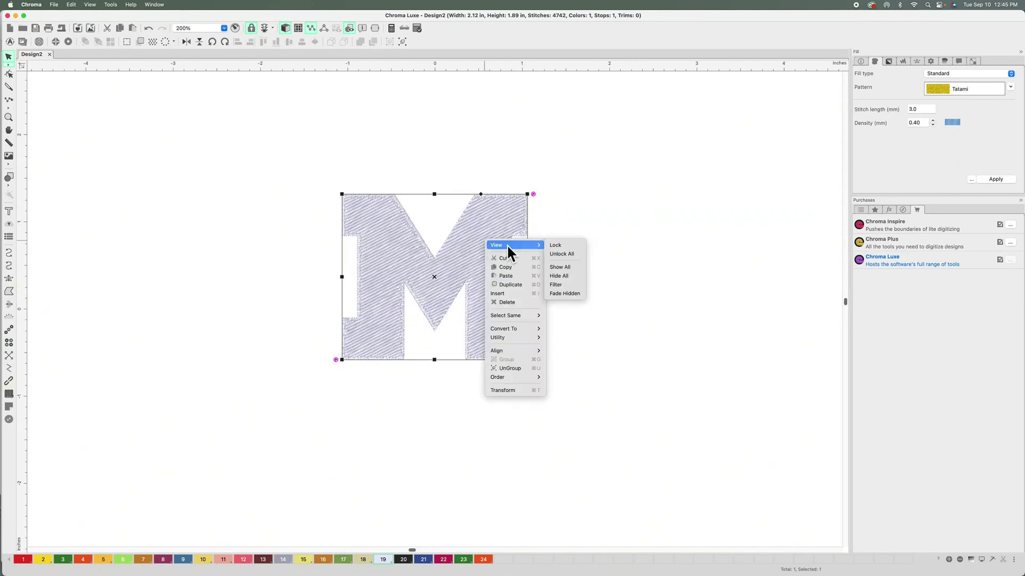
left_click(526, 264)
right_click(499, 215)
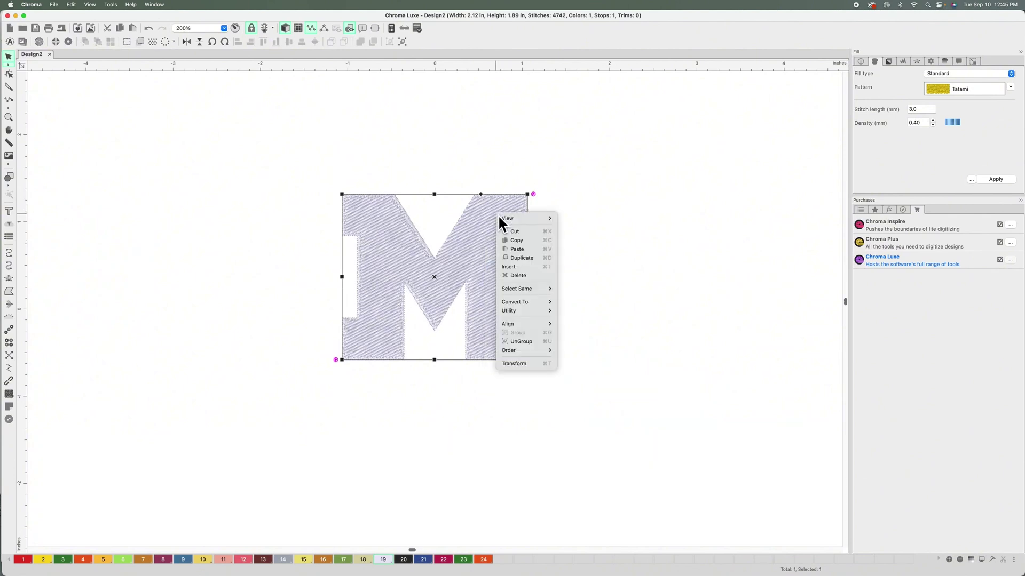
left_click(523, 250)
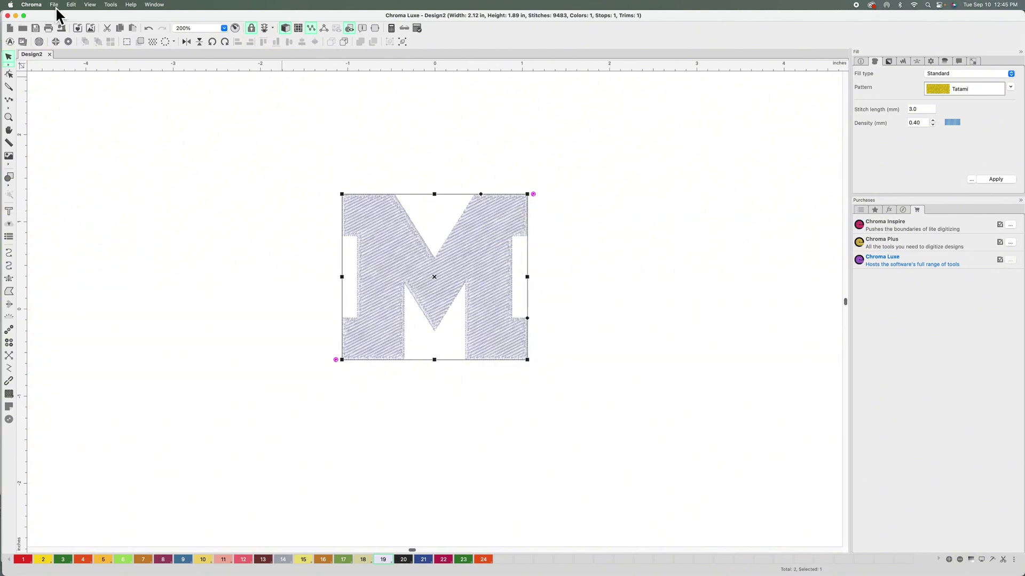
Shift the pasted copy to reveal the original, then undo so it realigns.
left_click(71, 4)
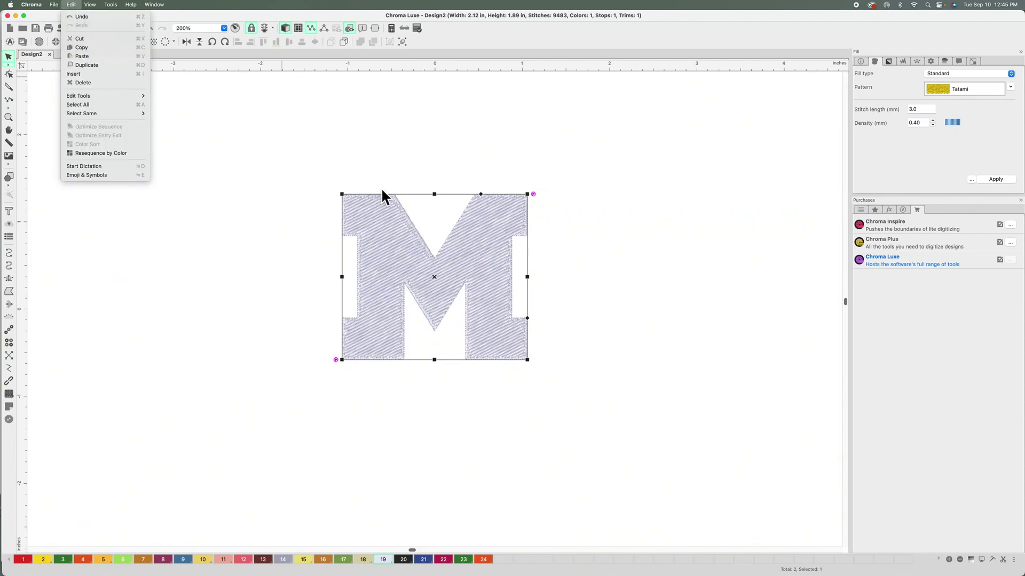
left_click(364, 123)
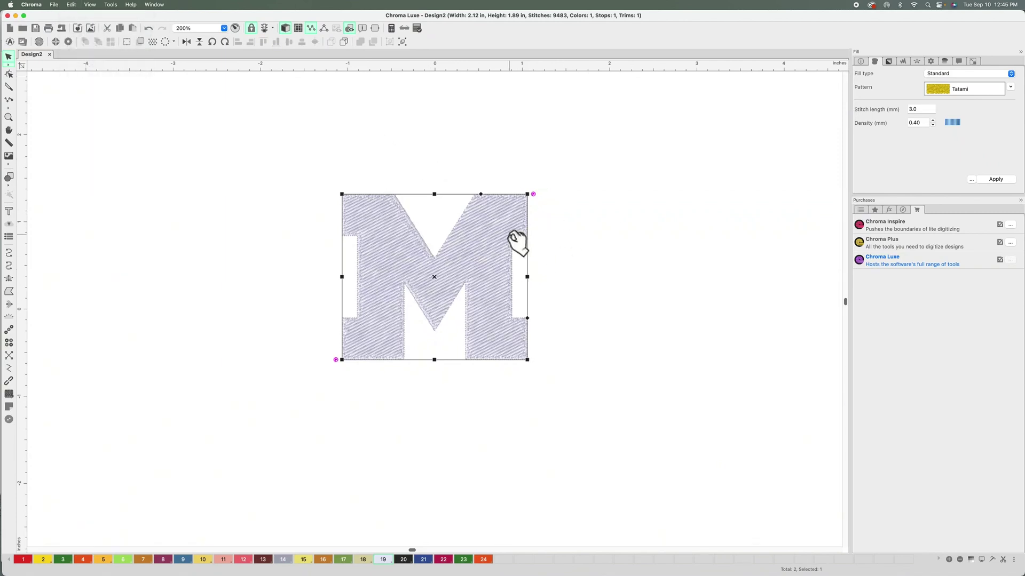
left_click_drag(496, 255, 536, 278)
key("super+z")
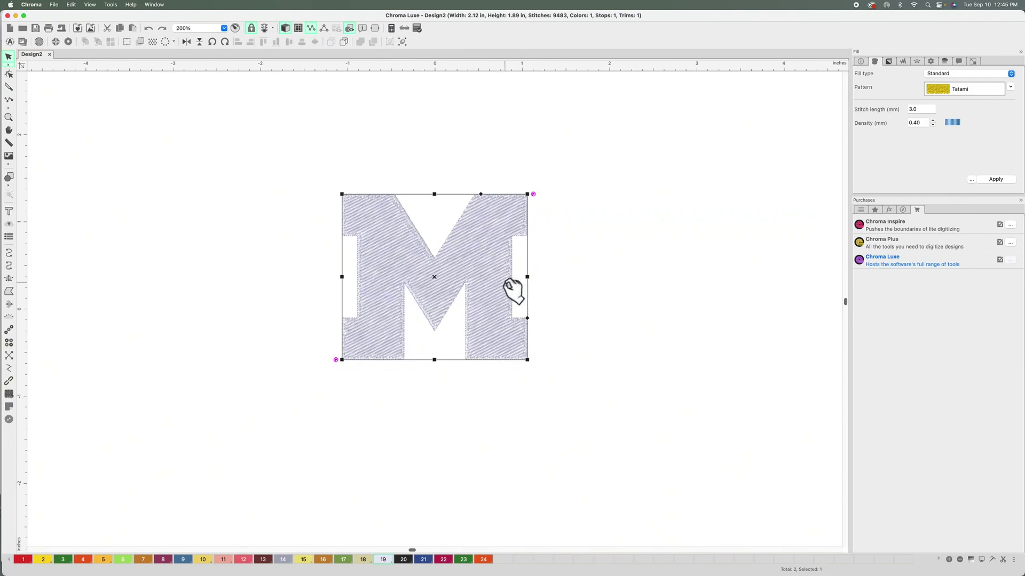
Apply a Balanced decreasing gradient and thread colour 12 to the top M copy.
left_click(931, 61)
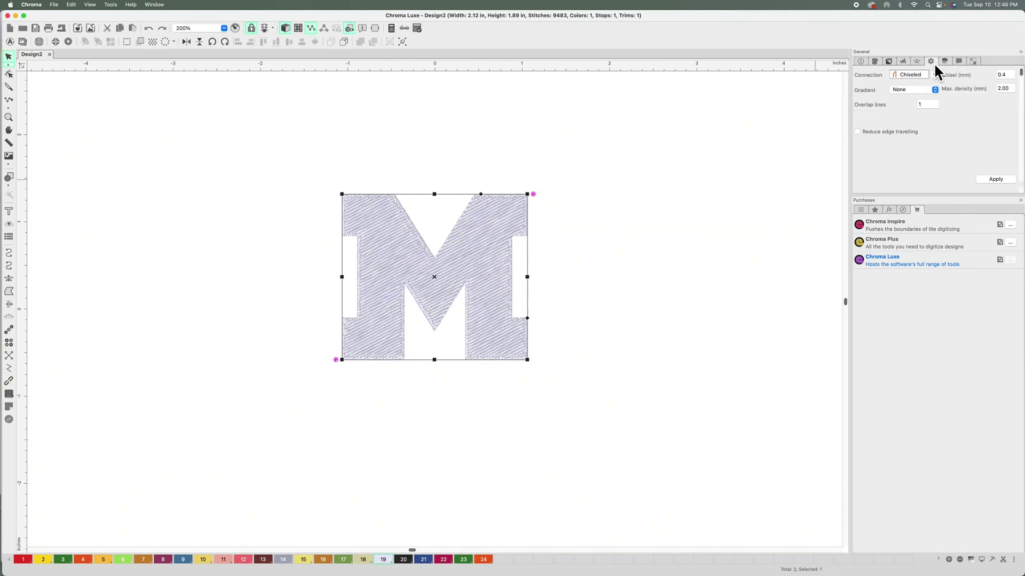
left_click(914, 89)
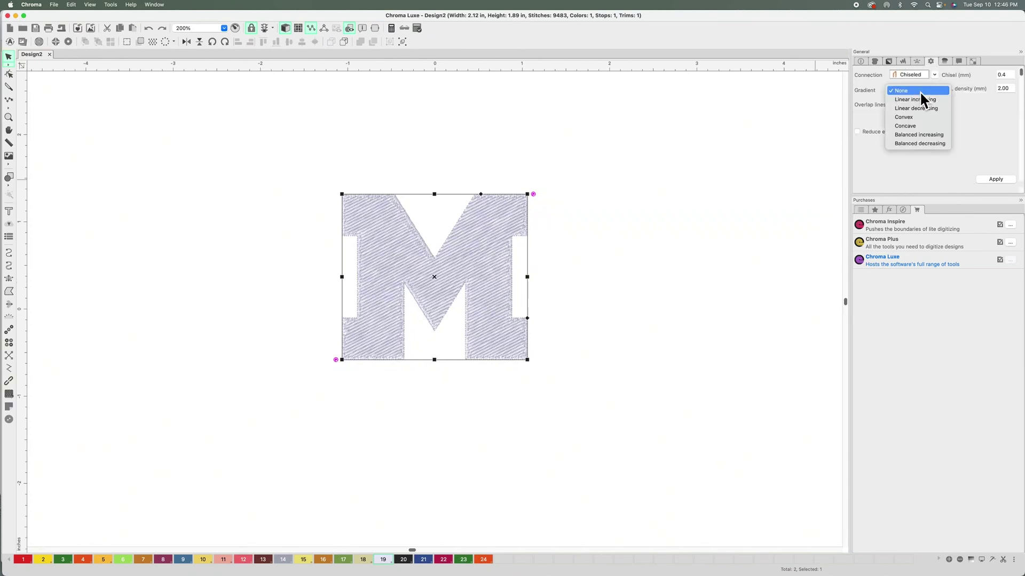
left_click(918, 143)
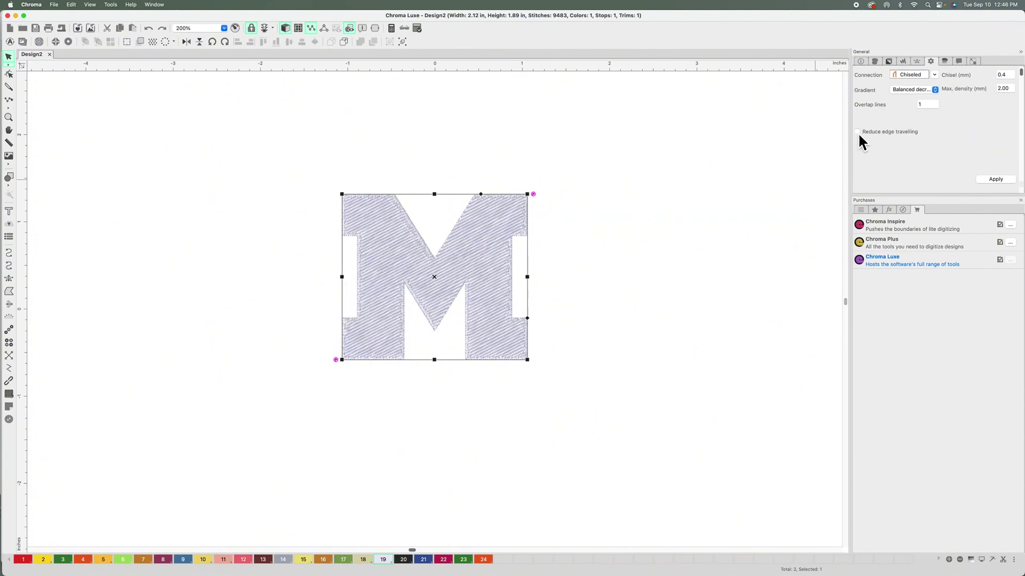
left_click(997, 181)
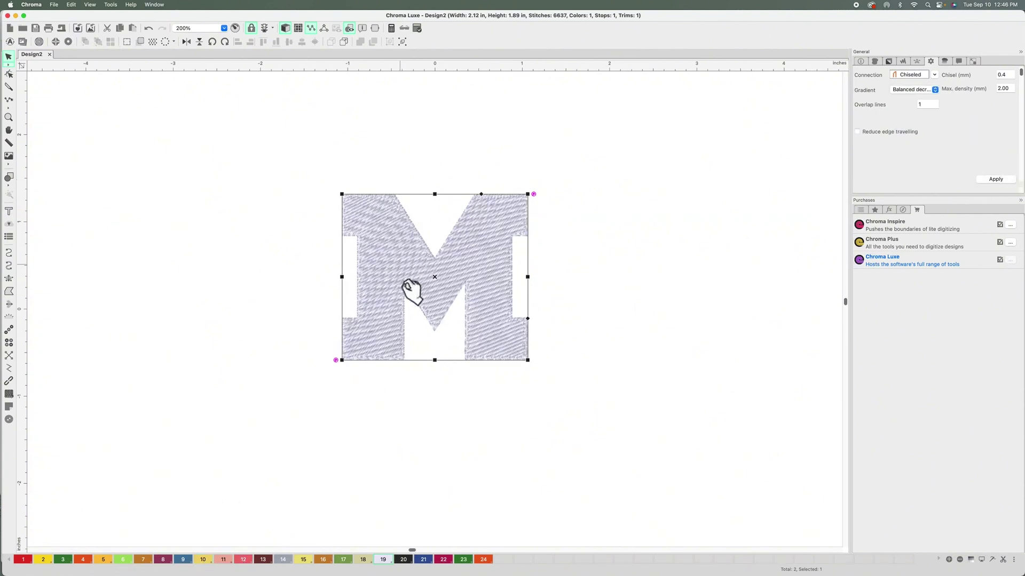
left_click(247, 564)
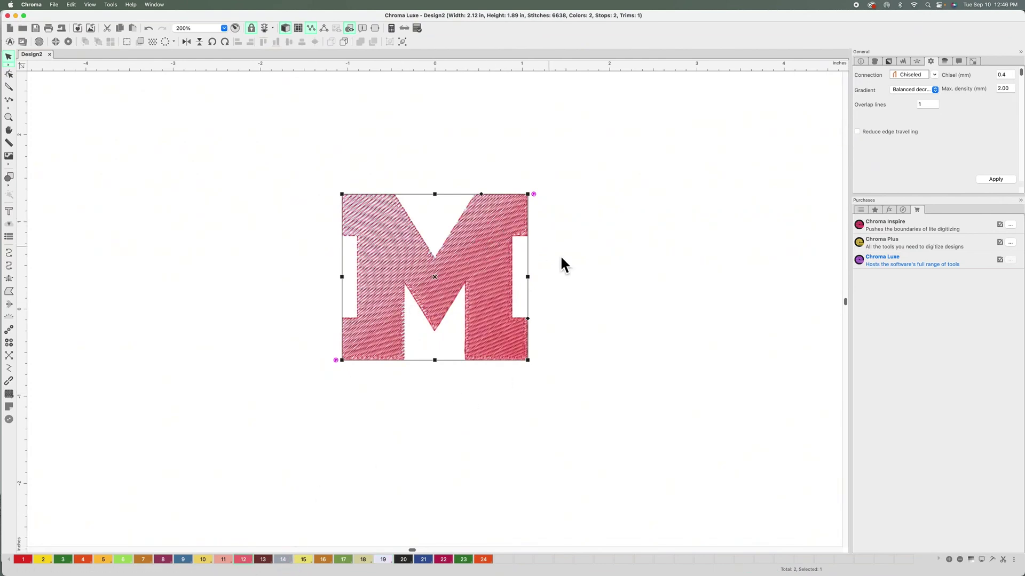
left_click(582, 303)
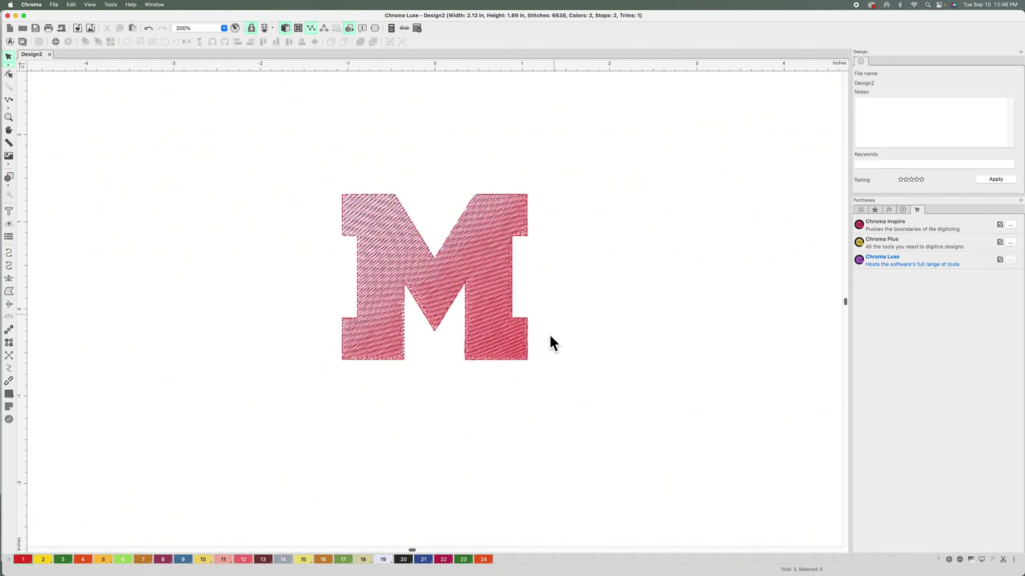
Reselect the top M copy and apply a Balanced increasing gradient.
left_click(502, 255)
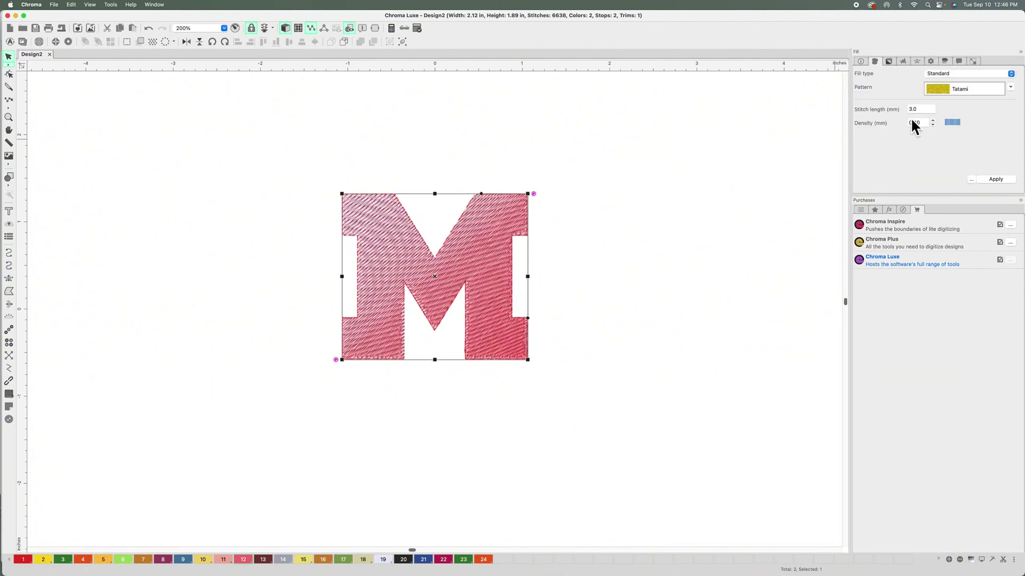
left_click(946, 65)
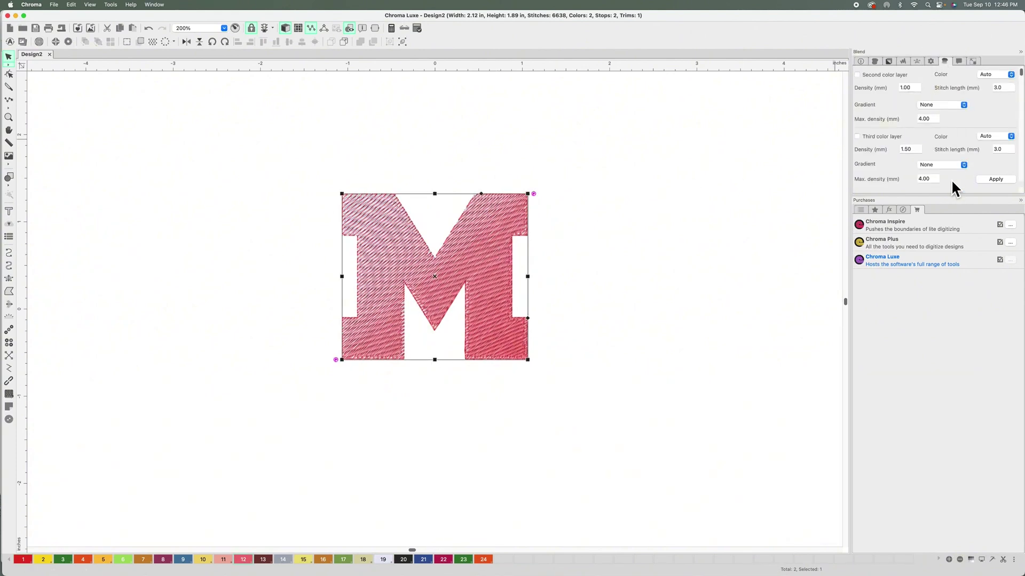
left_click(929, 63)
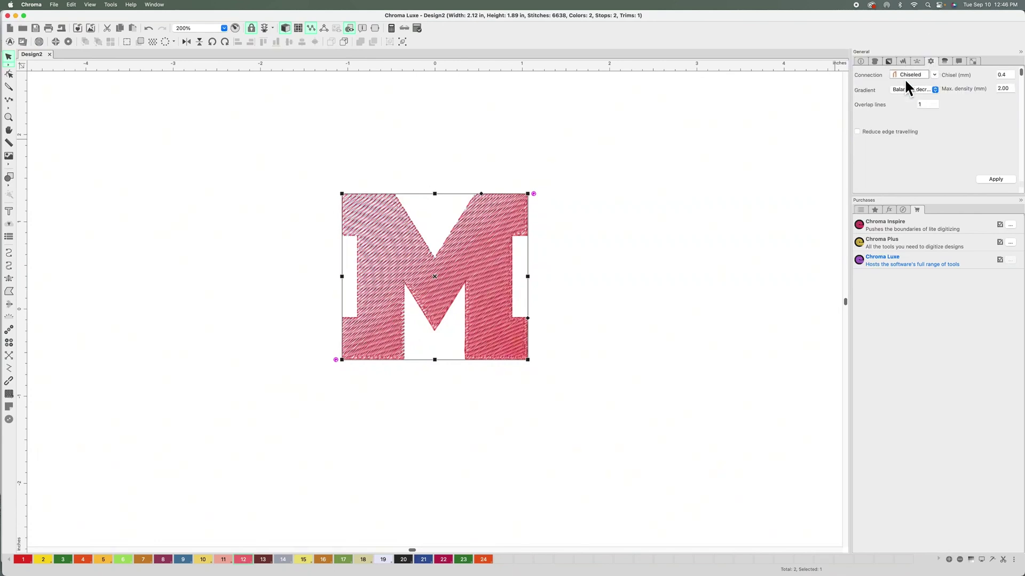
left_click(933, 91)
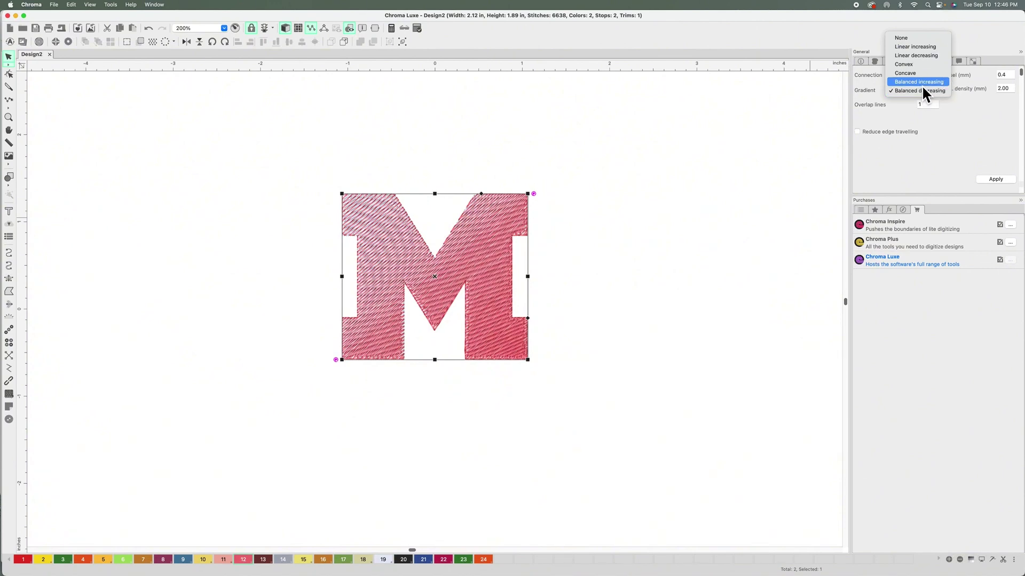
left_click(923, 83)
left_click(997, 180)
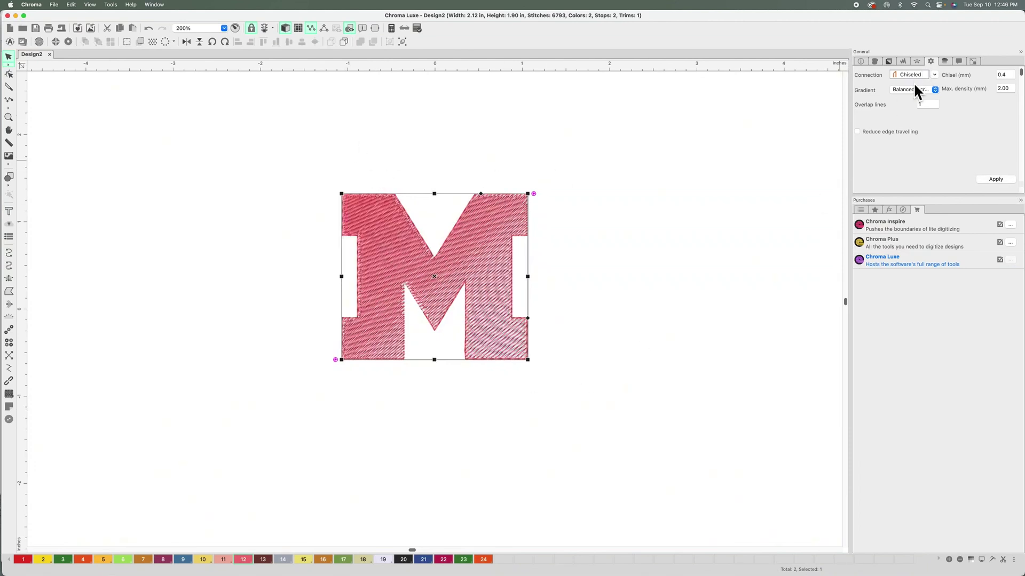
Try Concave and then Convex gradients on the M's fill.
left_click(915, 89)
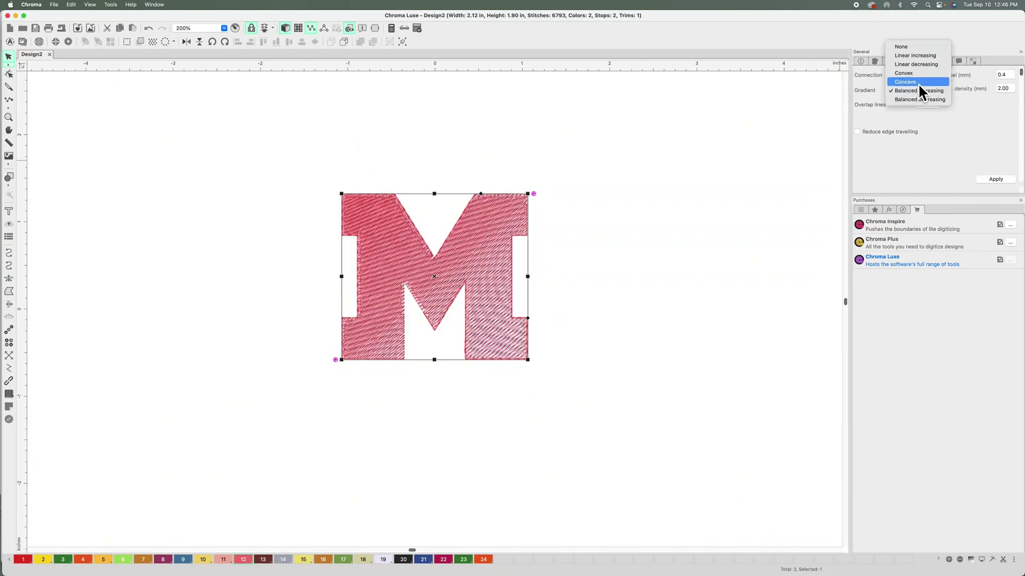
left_click(919, 83)
left_click(997, 180)
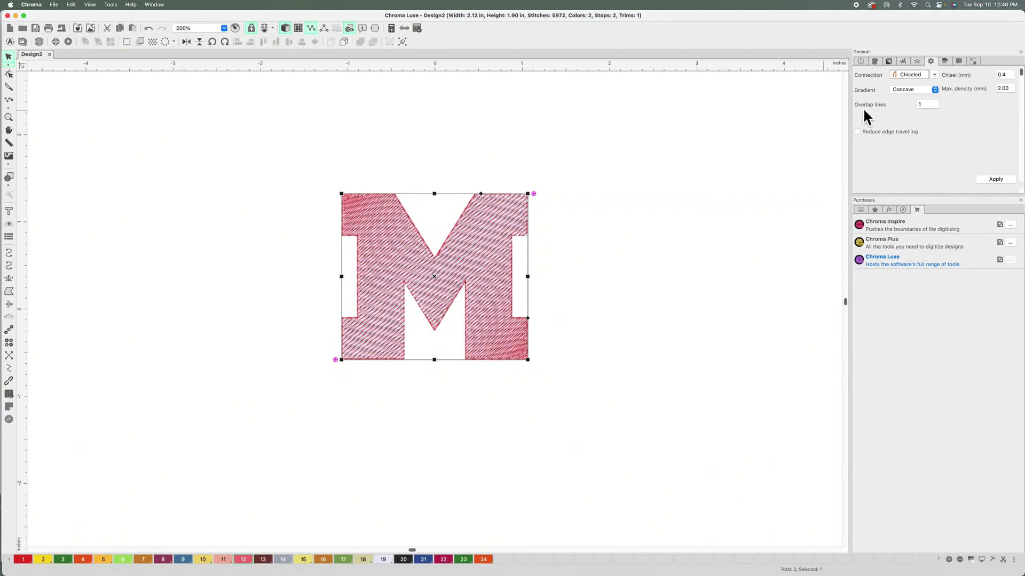
left_click(937, 89)
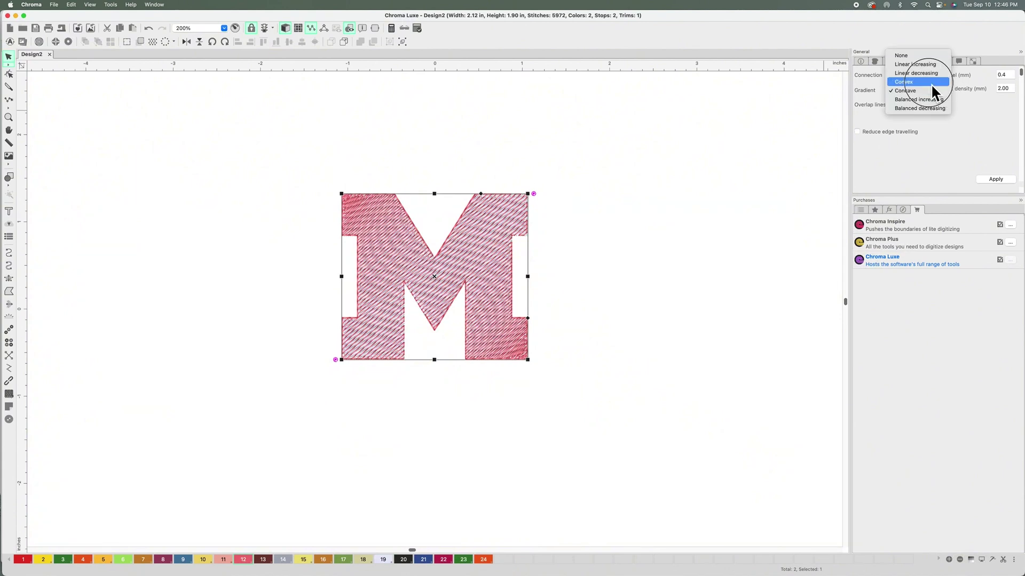
left_click(931, 82)
left_click(995, 180)
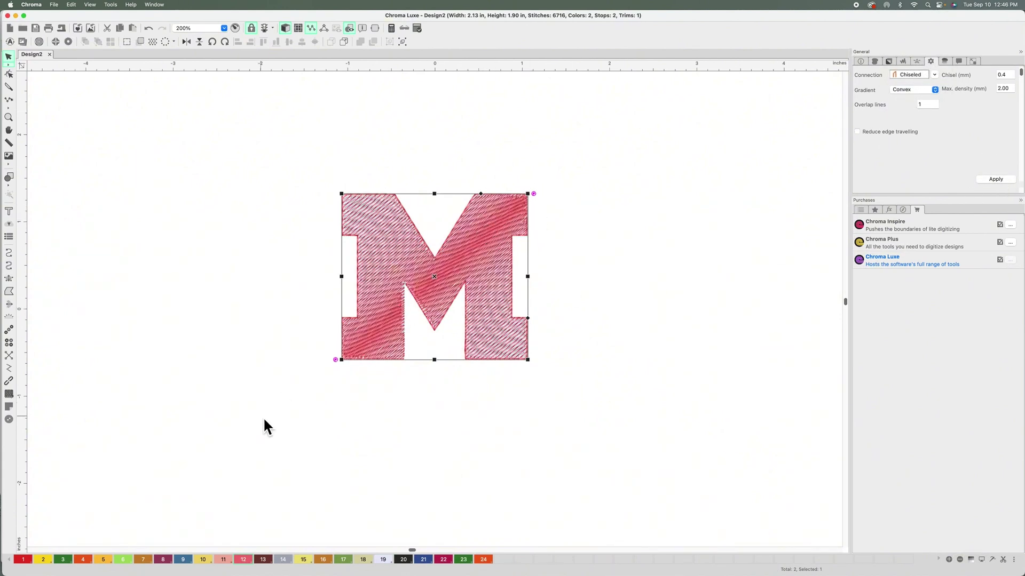
Apply a Linear decreasing gradient to the M's fill.
left_click(921, 91)
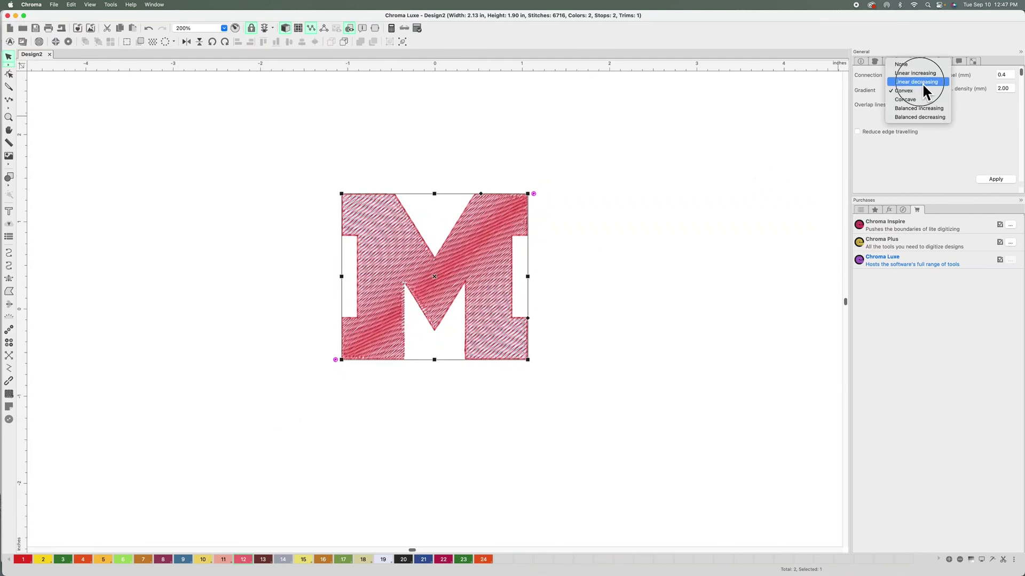
left_click(921, 83)
left_click(996, 180)
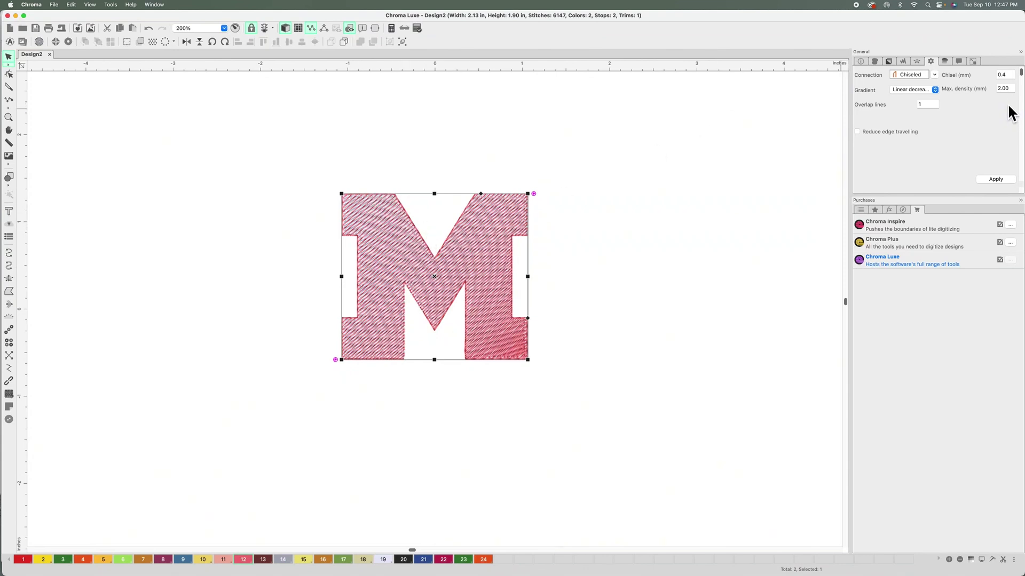
Delete the red fill layer of the M.
left_click(633, 211)
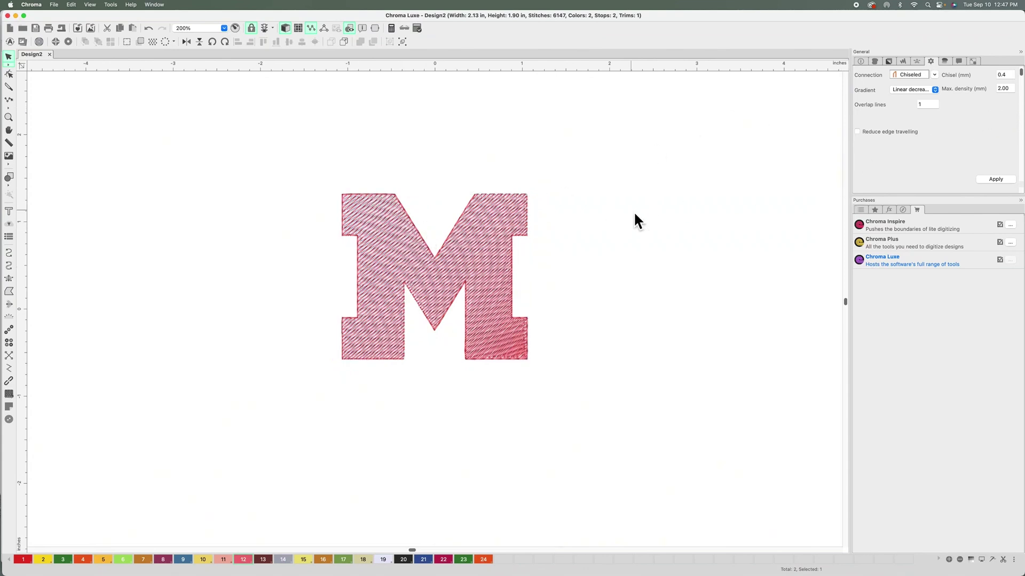
left_click(496, 235)
key("Delete")
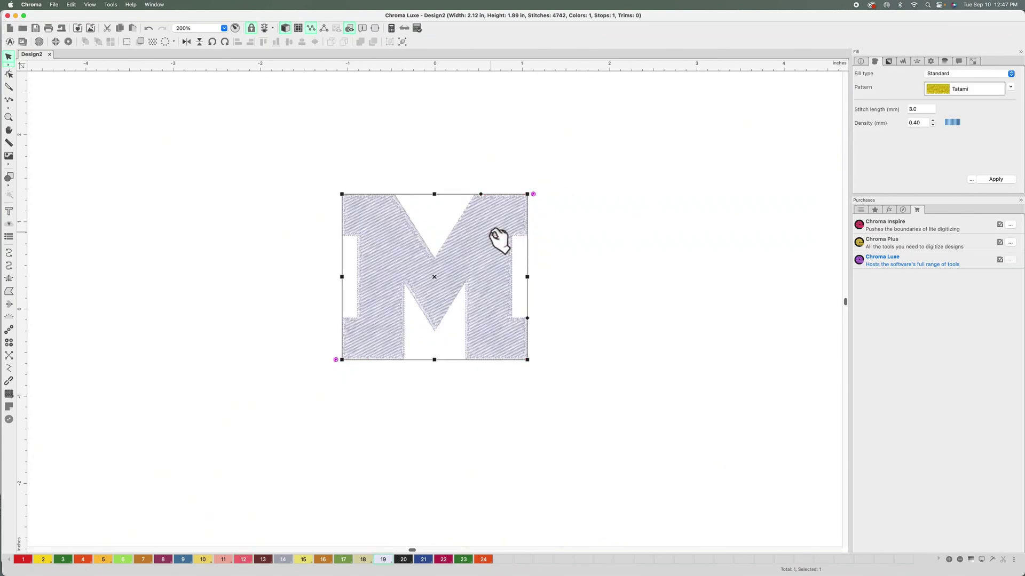
Enlarge the remaining lavender M slightly, to about 102%.
left_click(586, 257)
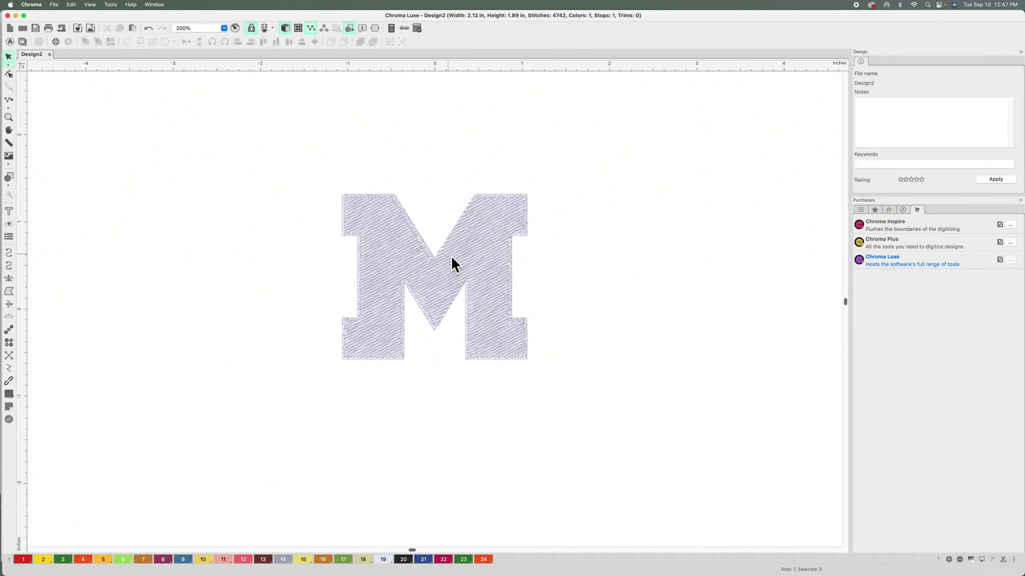
left_click(482, 278)
left_click_drag(527, 360, 524, 384)
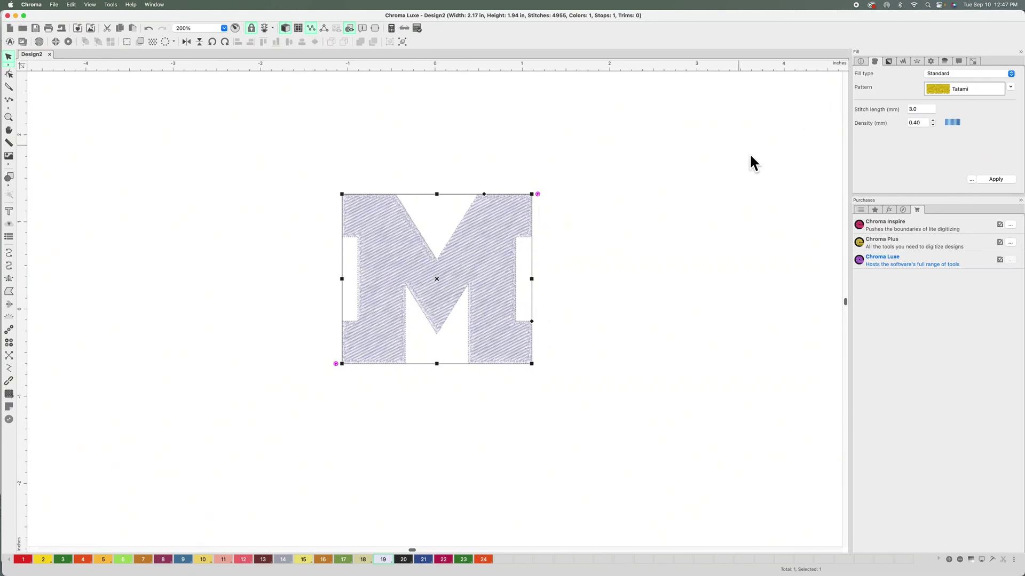
left_click(944, 61)
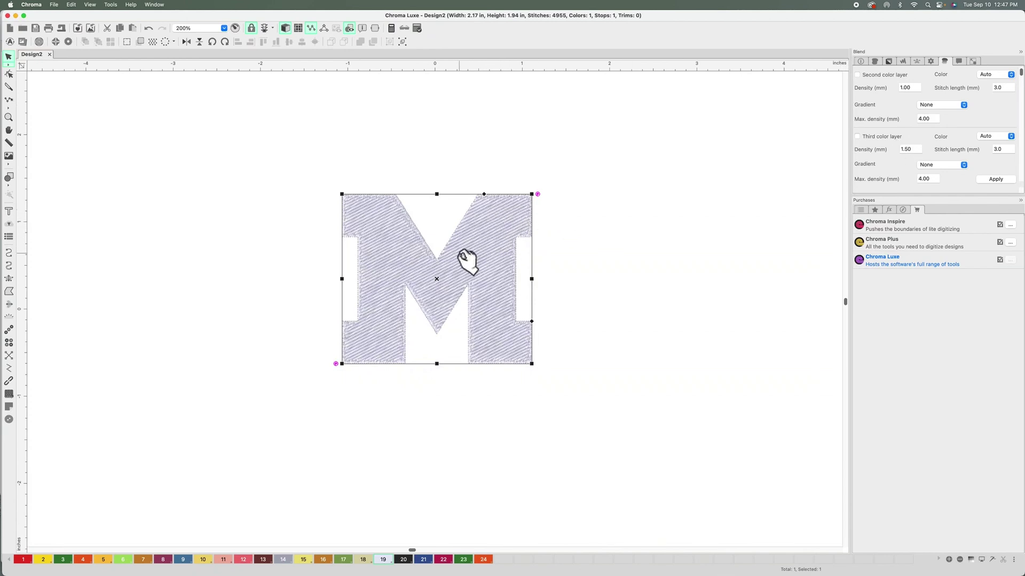
Enable a second colour layer in thread 11 with a Balanced increasing gradient.
left_click(859, 77)
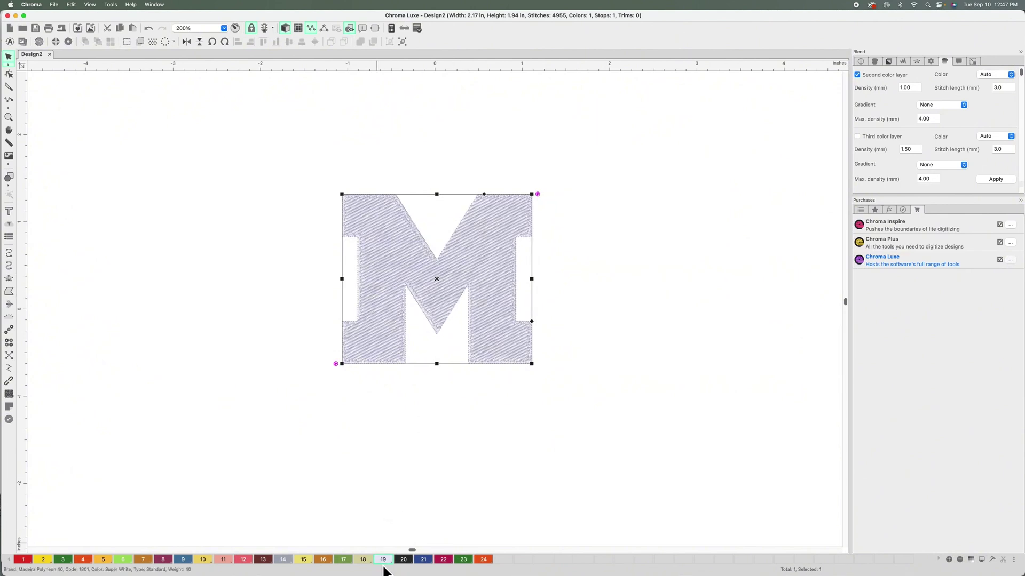
left_click(1002, 180)
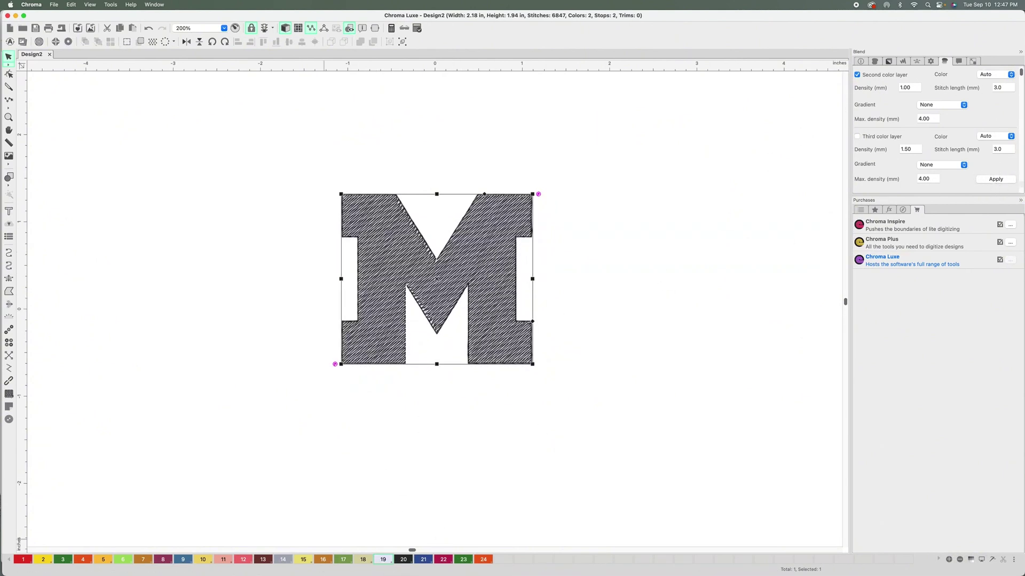
left_click(1012, 77)
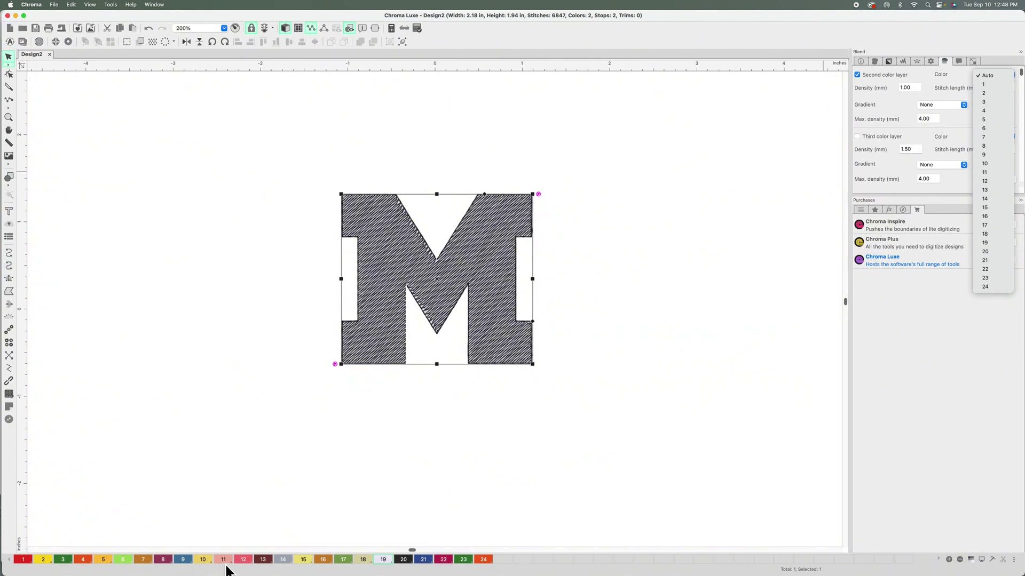
left_click(994, 173)
left_click(949, 104)
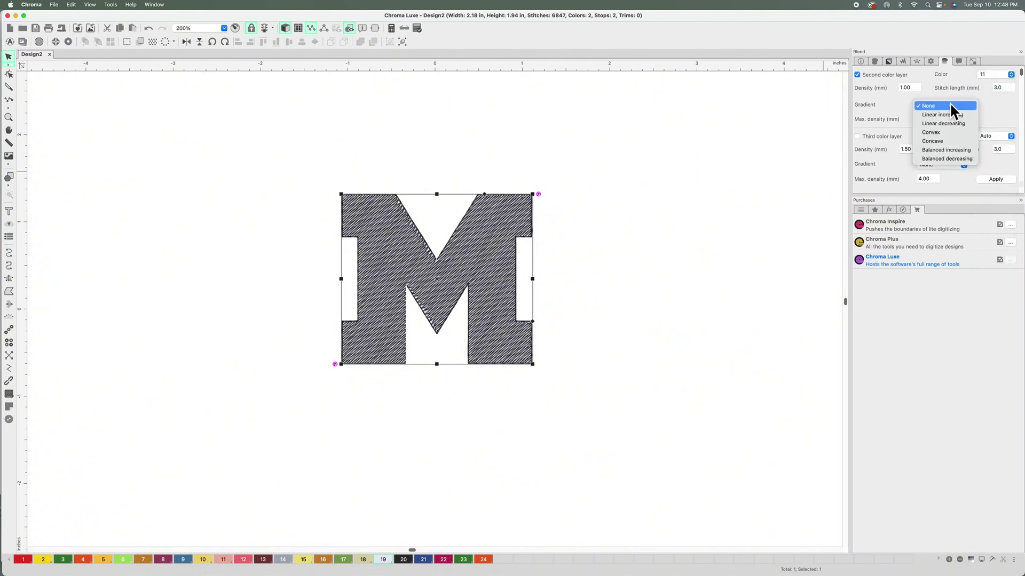
left_click(958, 150)
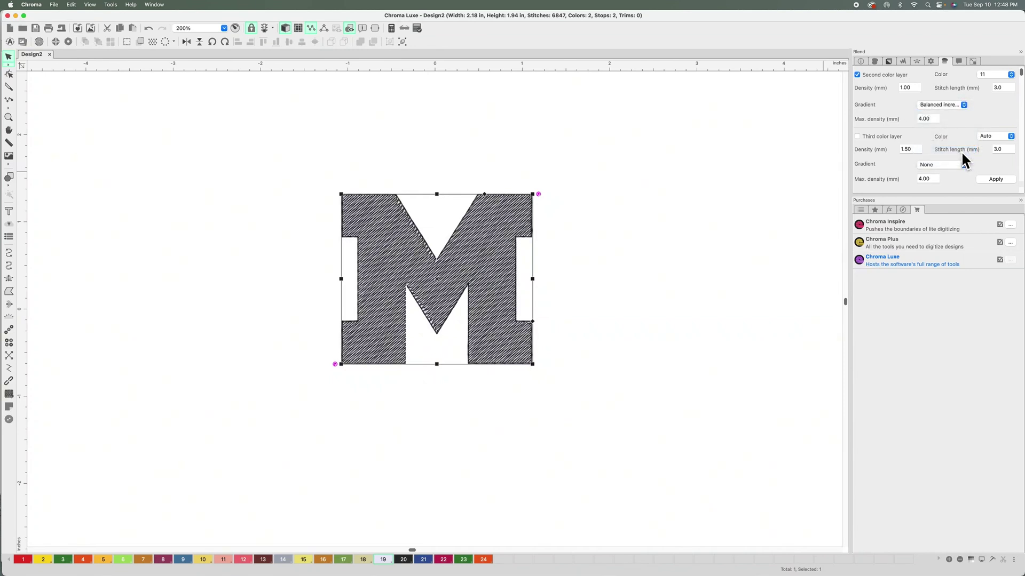
left_click(996, 179)
Set the second colour layer's blend density to 0.40 and apply it.
scroll(363, 240, "up", 1)
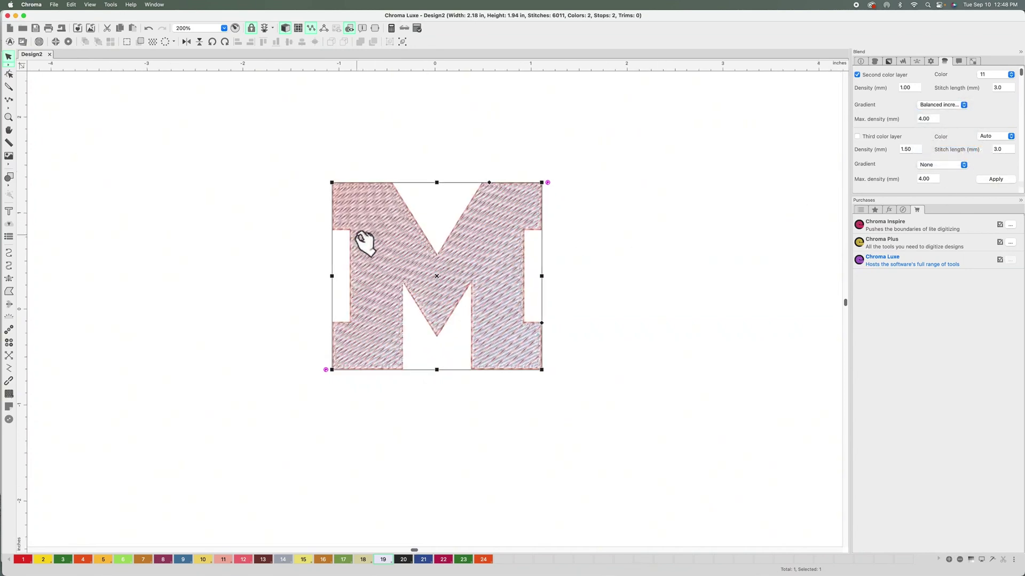
scroll(364, 243, "up", 1)
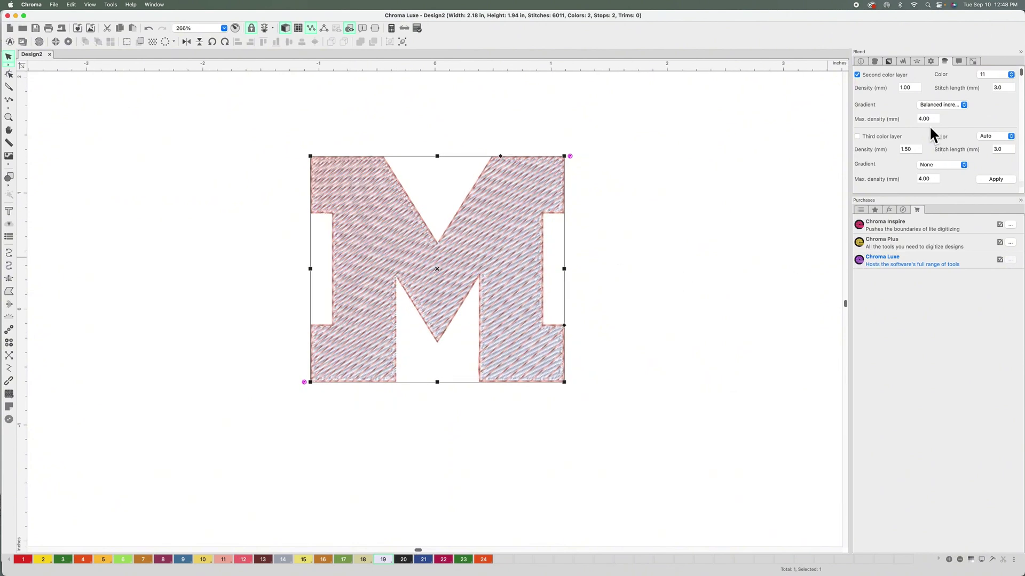
left_click_drag(940, 118, 892, 121)
left_click(916, 89)
type(".40")
left_click(1003, 180)
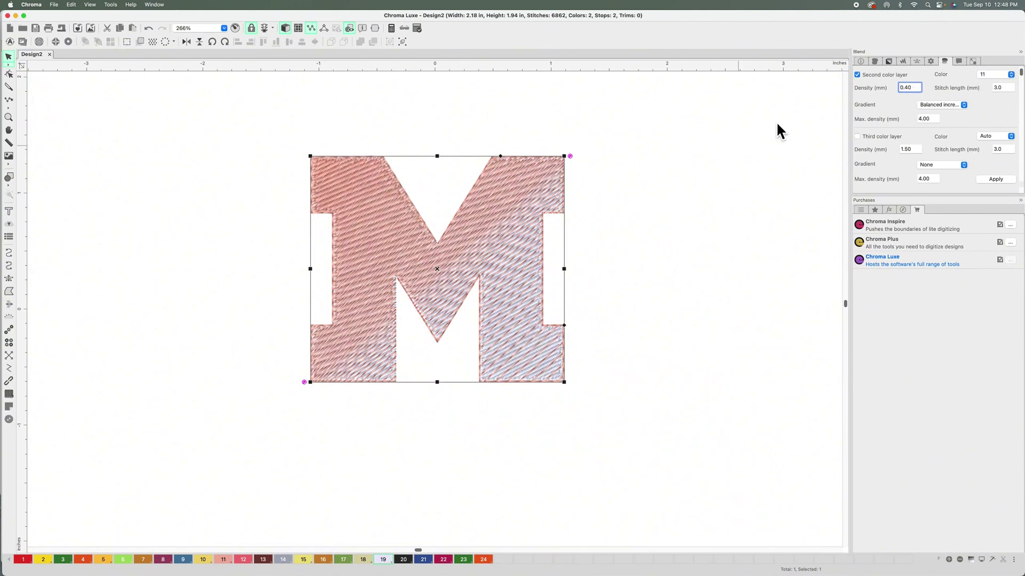
Try a Concave gradient on the second layer, then restore Balanced increasing.
left_click(962, 105)
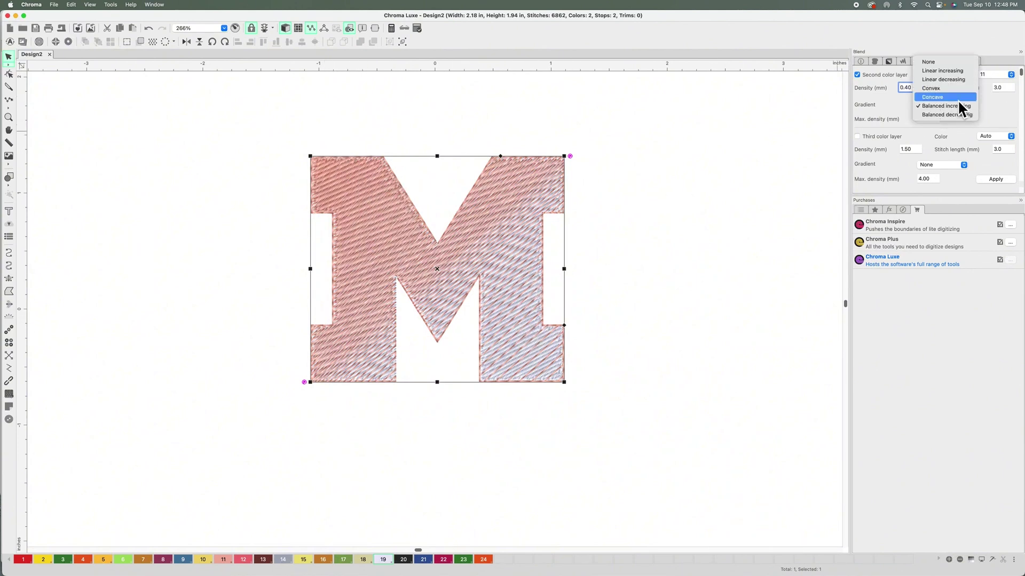
left_click(961, 97)
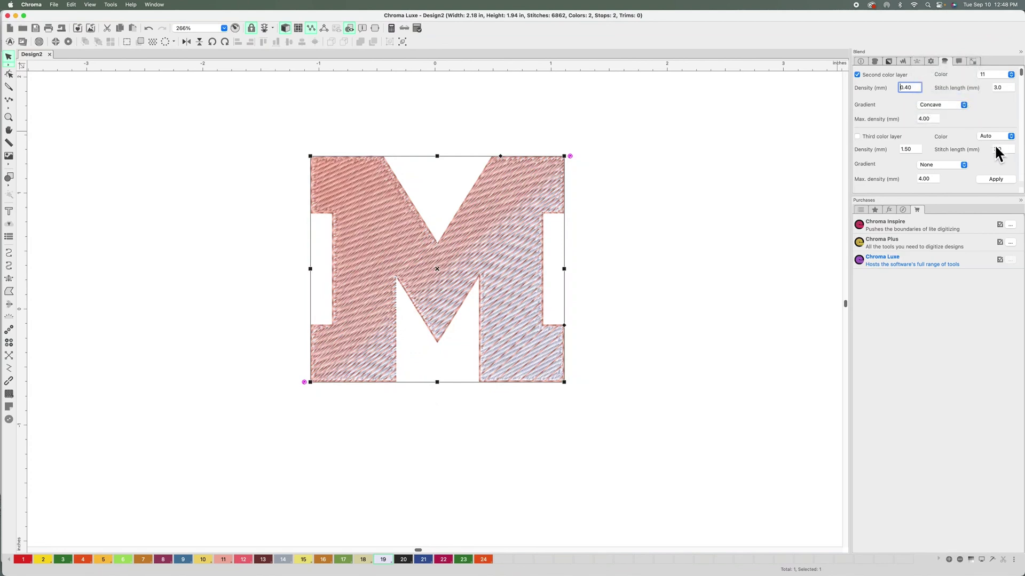
left_click(1005, 180)
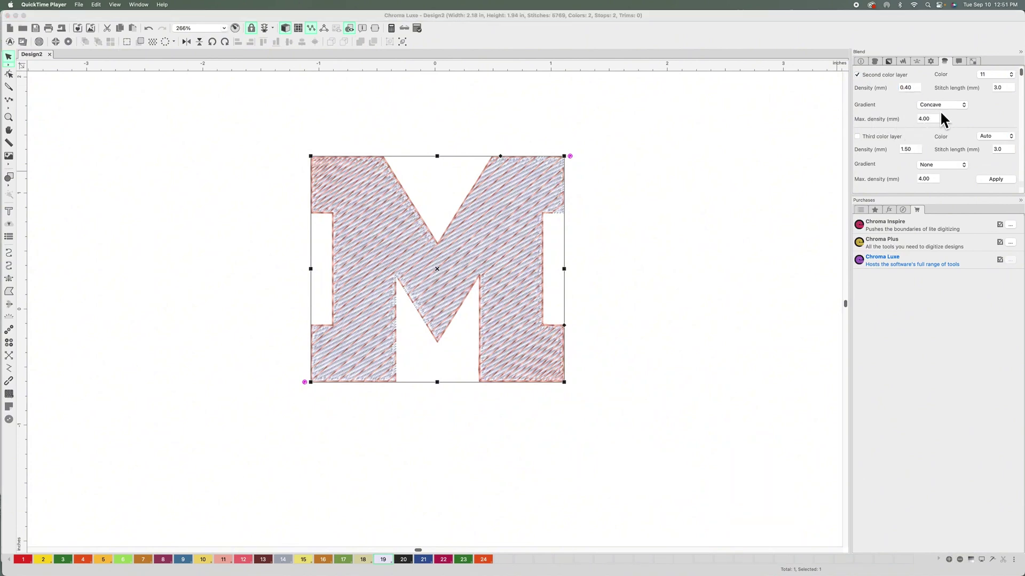
left_click(943, 106)
left_click(945, 114)
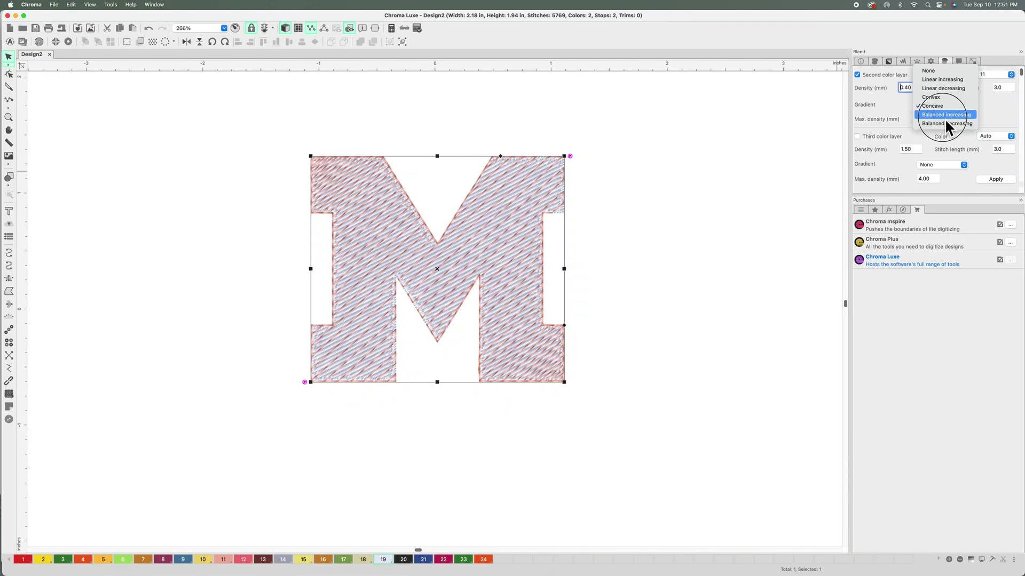
left_click(1003, 181)
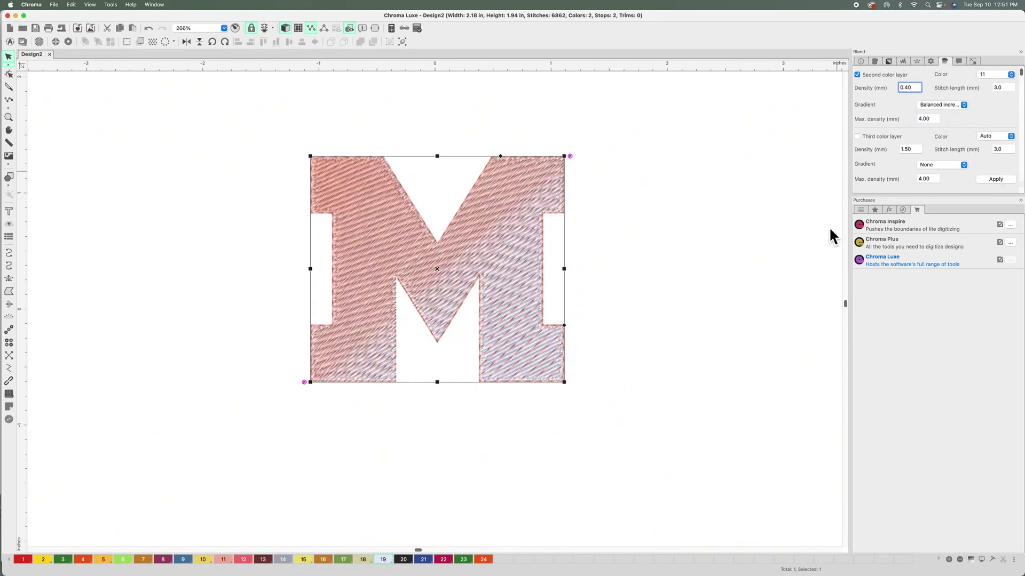
key("super+equal")
Select the M and paste a duplicate copy of it.
left_click(614, 251)
left_click(548, 252)
key("super+minus")
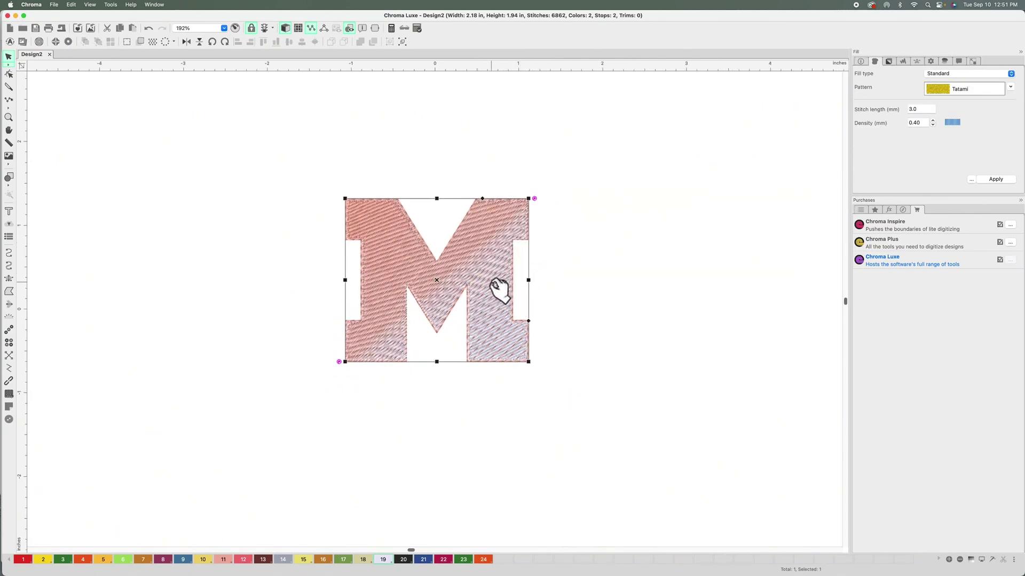
key("super+c")
key("super+v")
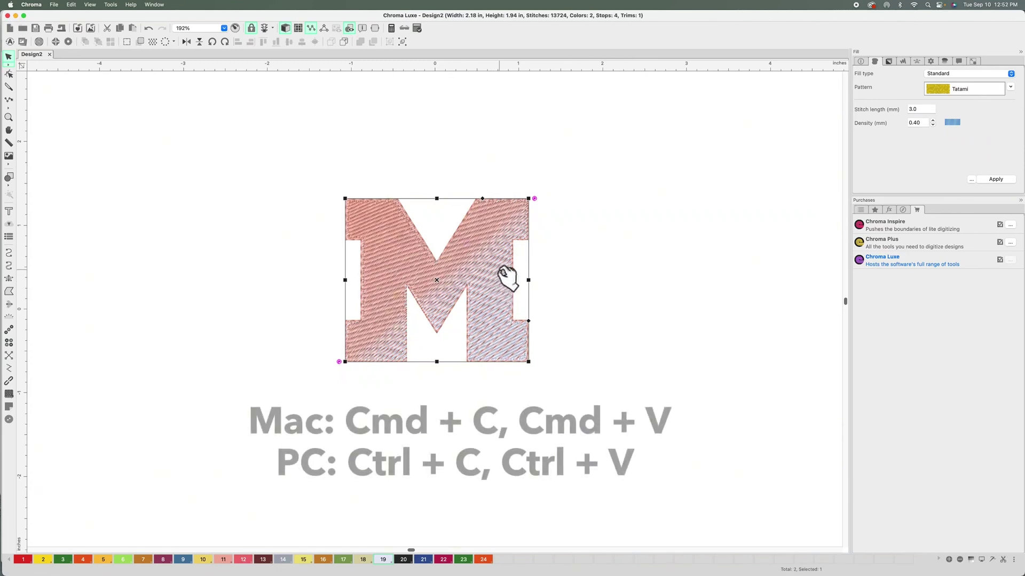
Convert the duplicate M to a Steil border in steel blue thread 9.
right_click(497, 265)
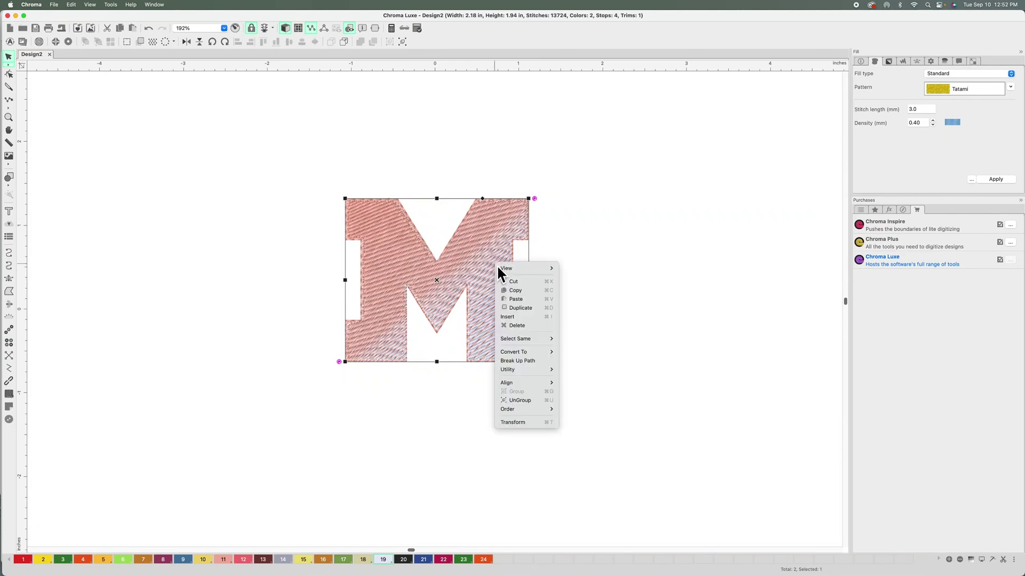
mouse_move(550, 352)
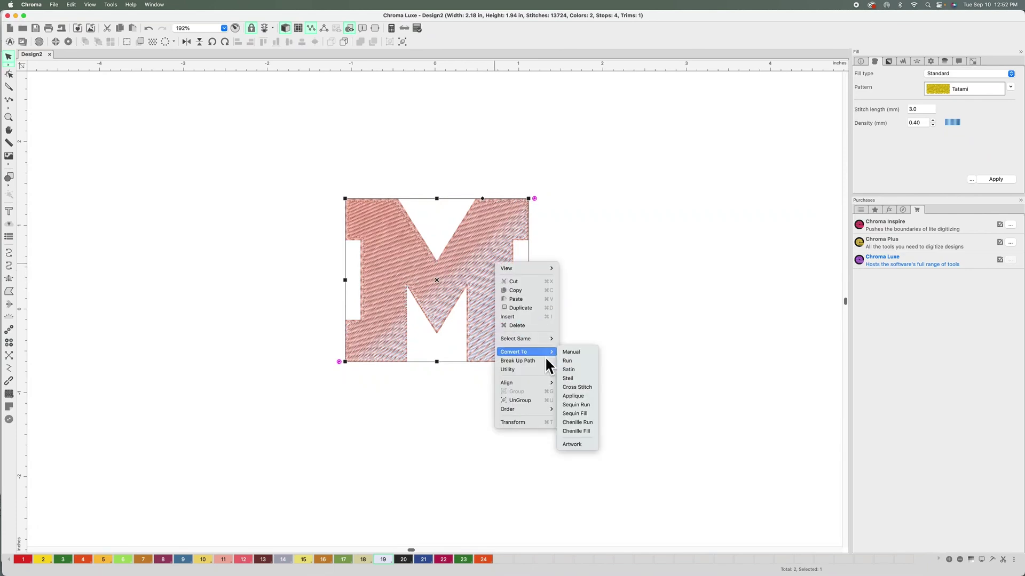
left_click(589, 378)
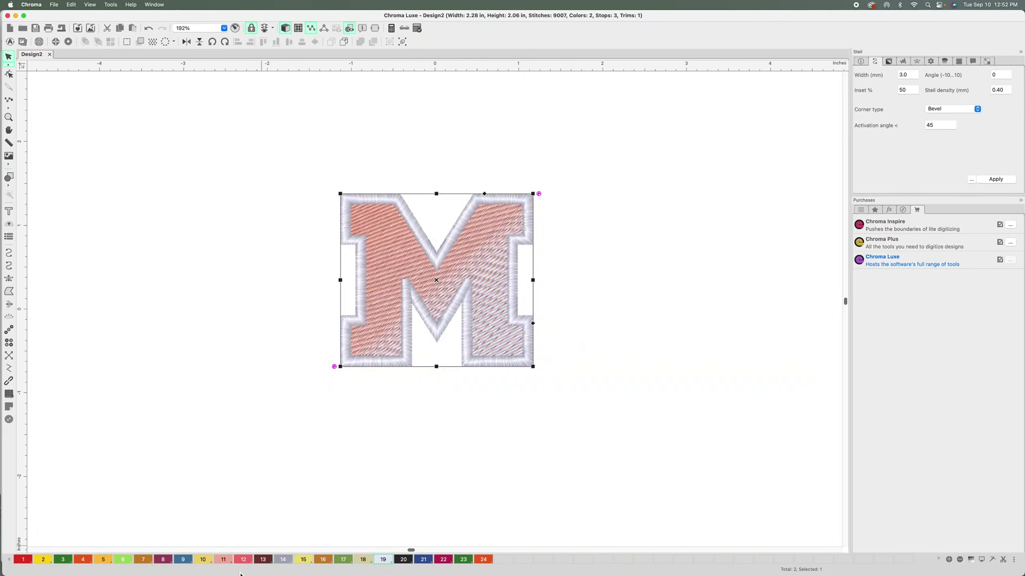
left_click(244, 562)
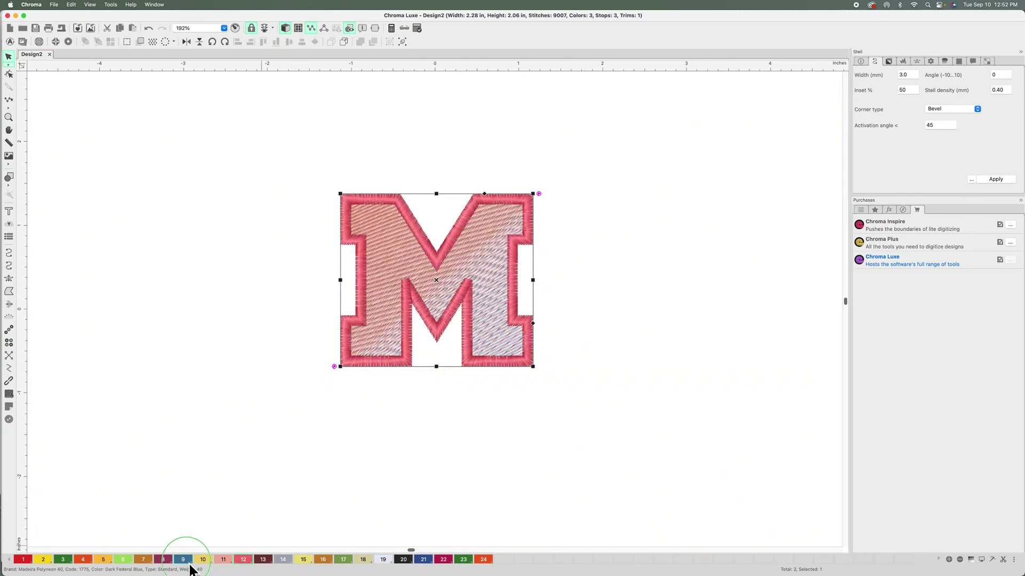
left_click(186, 561)
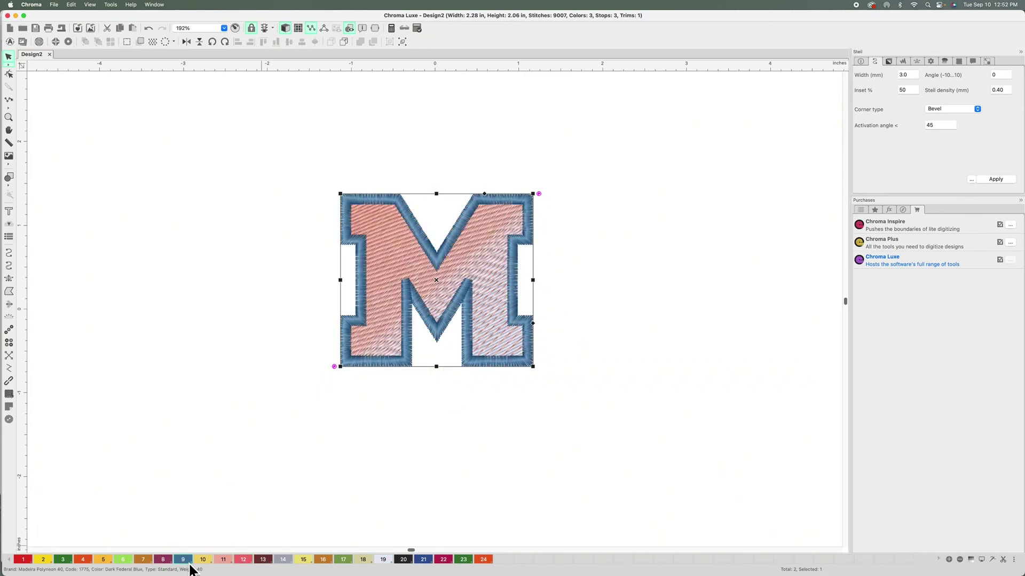
left_click(575, 354)
scroll(574, 353, "up", 1)
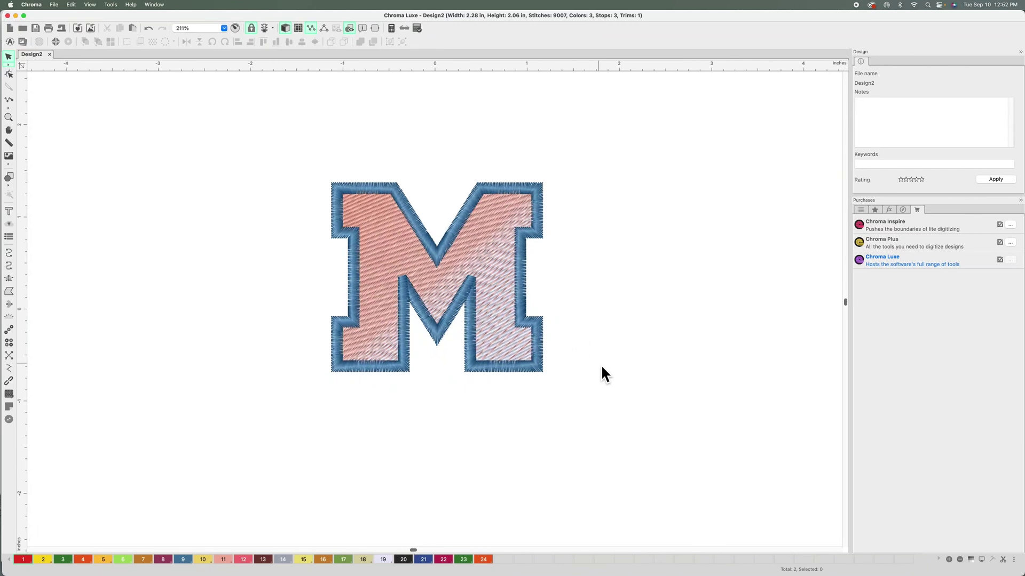